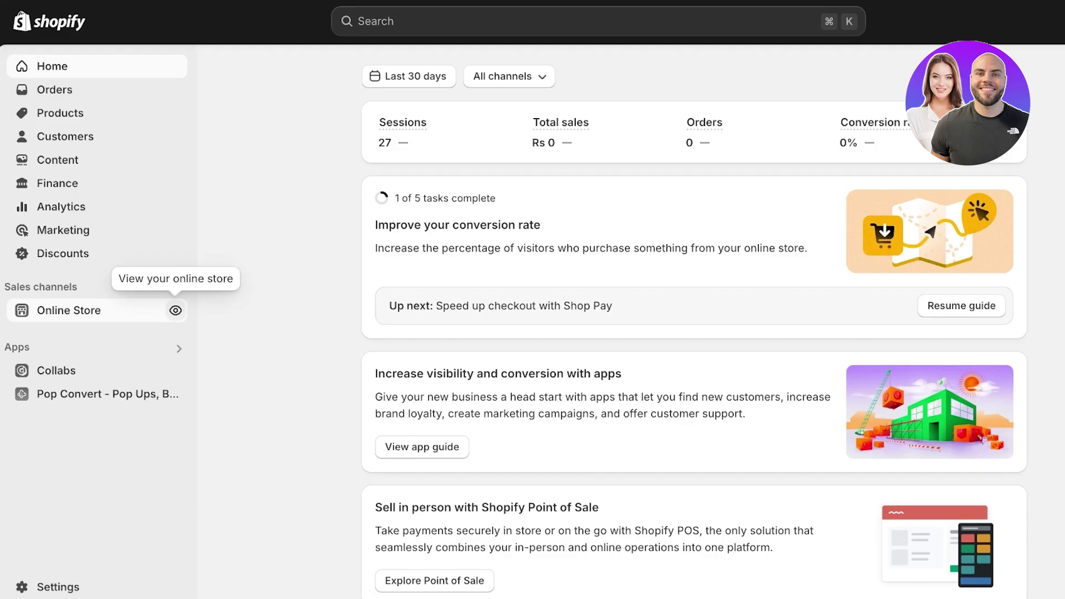
# - Open the live online storefront from the Shopify admin home
pyautogui.click(176, 310)
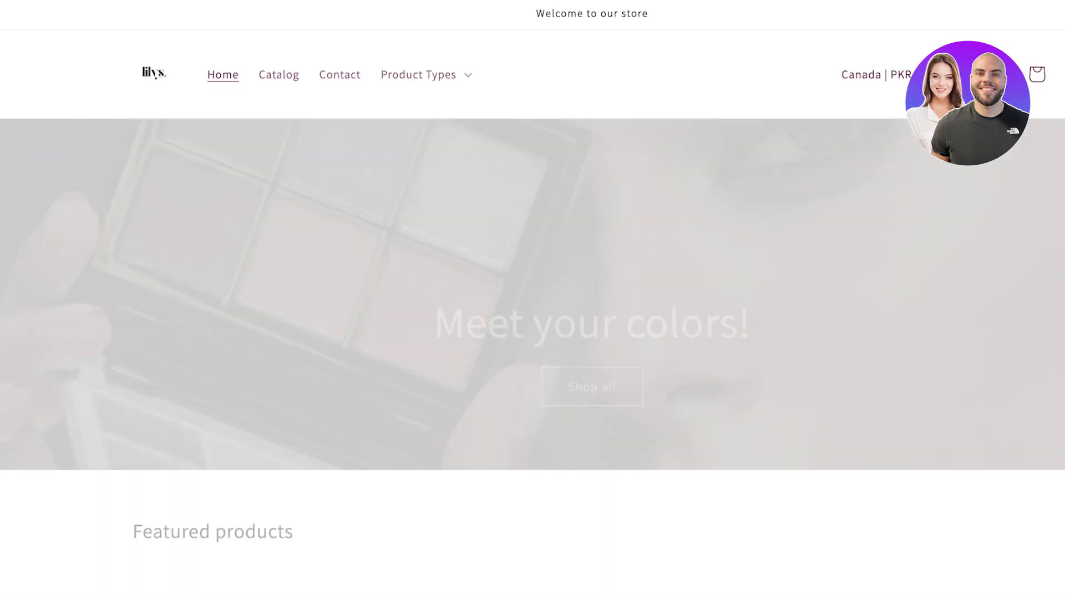
# - Browse the lilys. storefront homepage, then visit the Rare Beauty website
pyautogui.scroll(-6, 532, 300)
pyautogui.scroll(-2, 532, 300)
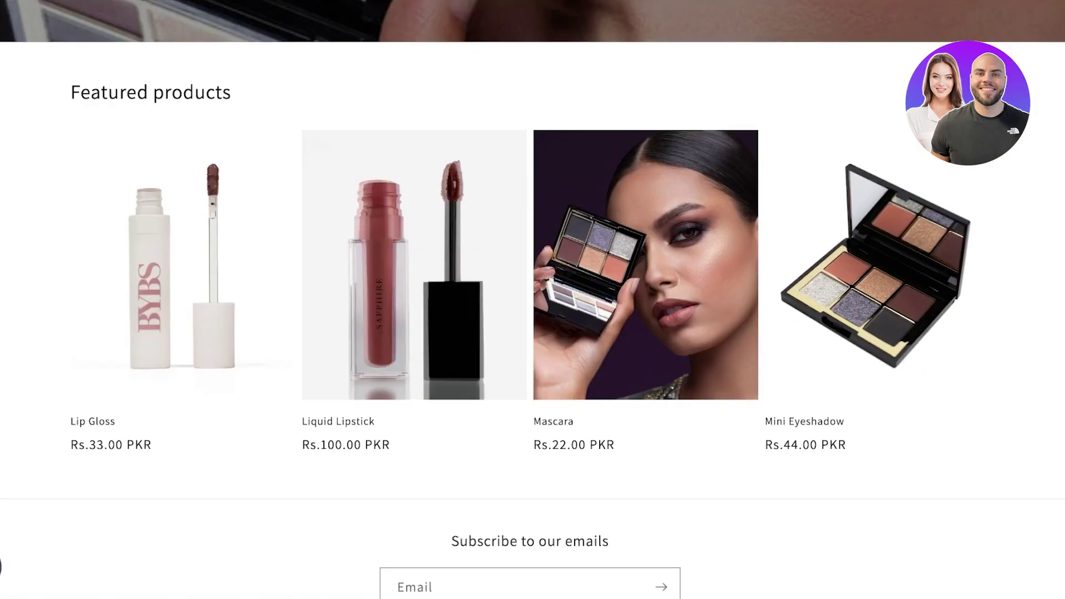
pyautogui.scroll(8, 533, 299)
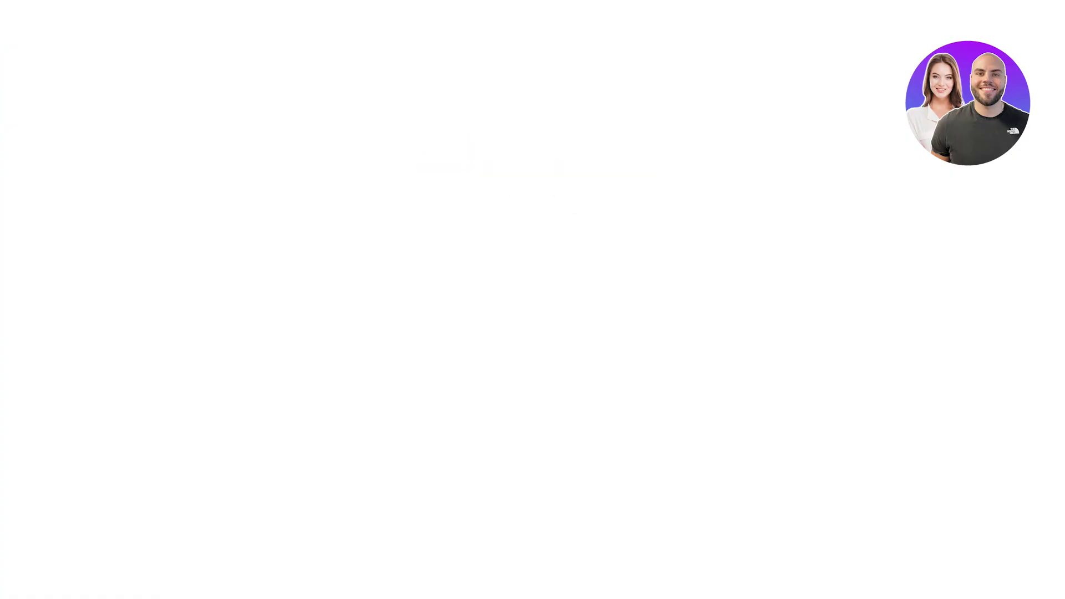
pyautogui.scroll(-10, 532, 300)
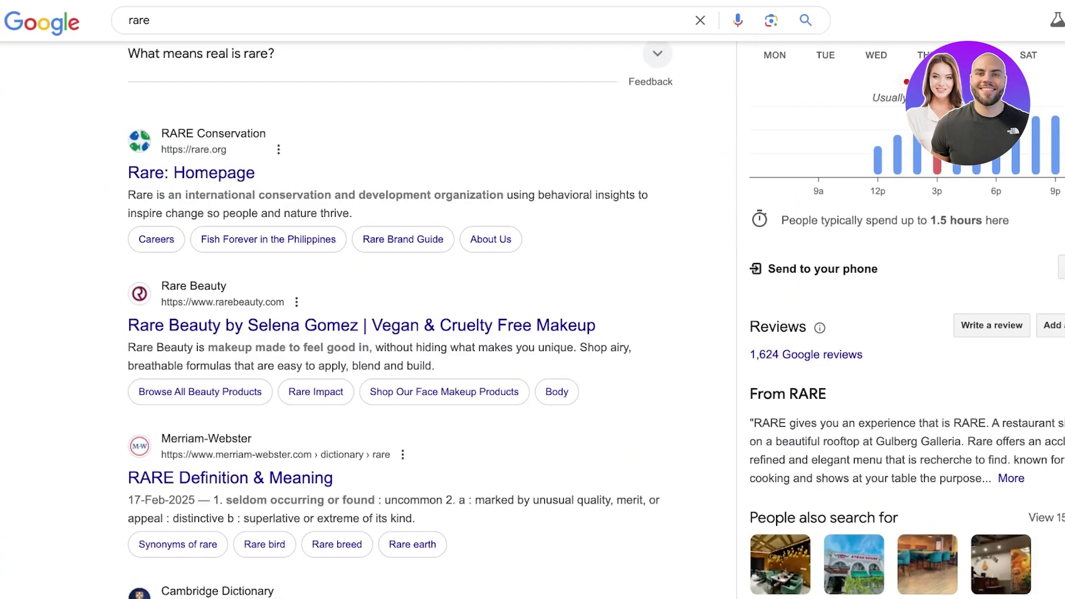
pyautogui.click(360, 325)
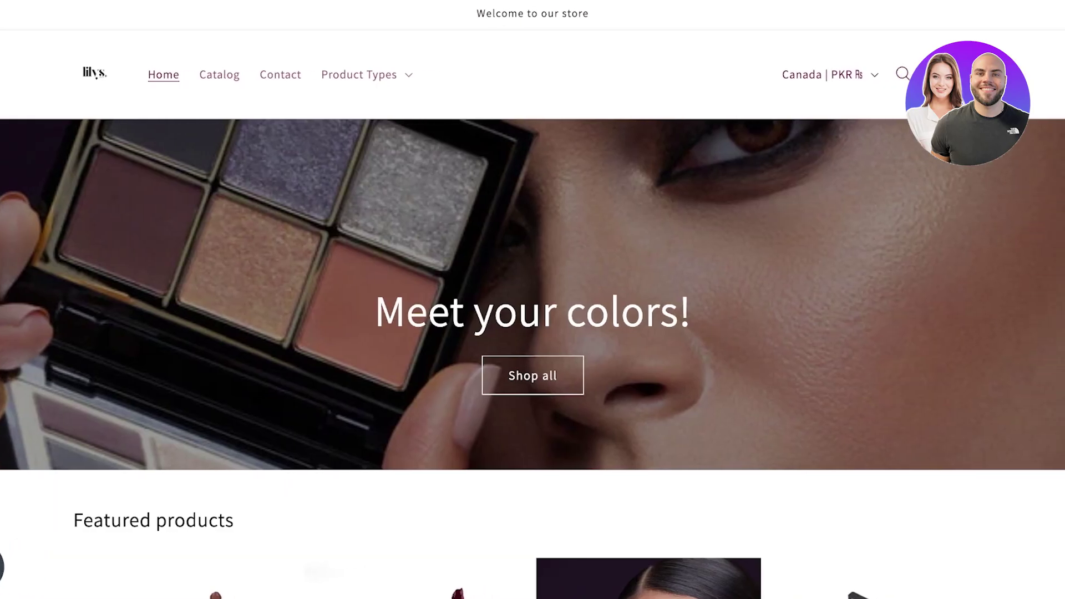
# - Return to the Shopify admin Home dashboard showing 27 sessions
pyautogui.scroll(2, 533, 299)
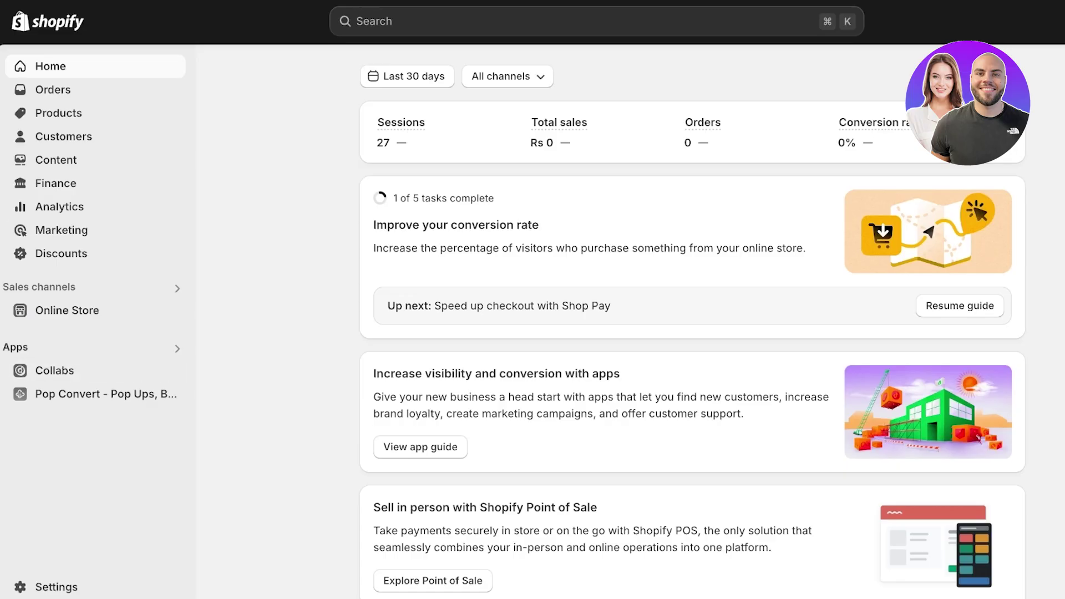
# - Go to Online Store and open the Blog posts page
pyautogui.click(67, 310)
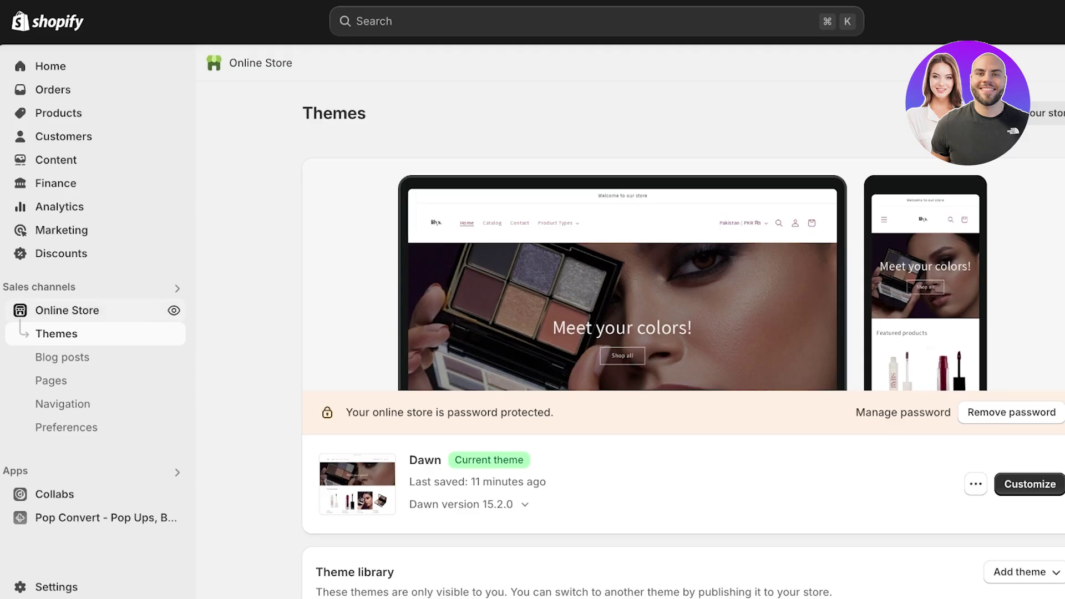
pyautogui.click(62, 357)
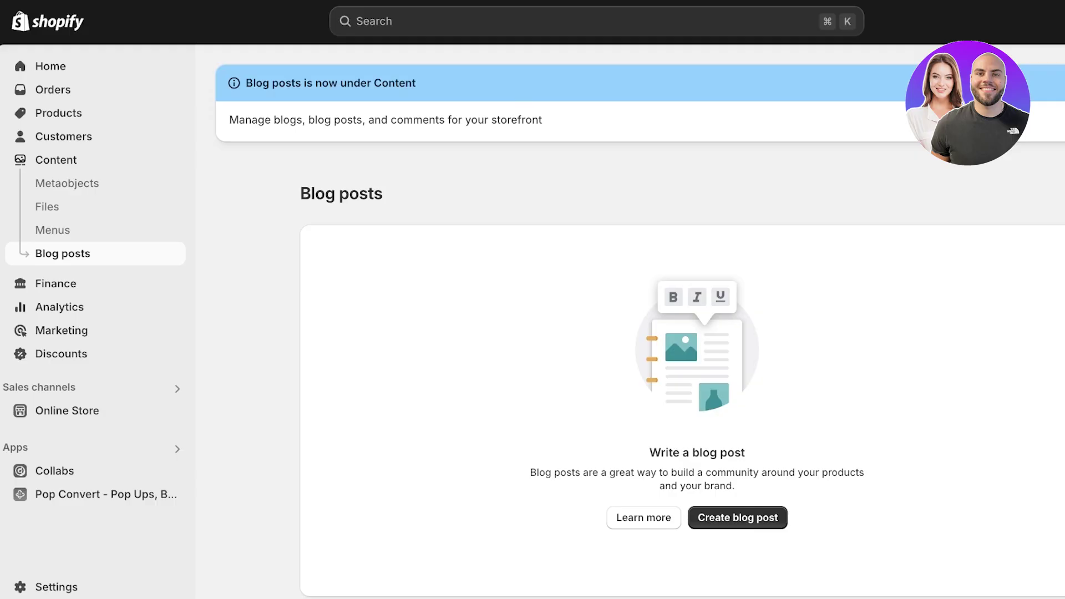
# - Start a new blog post and copy the whole ChatGPT No Makeup Makeup article
pyautogui.click(738, 518)
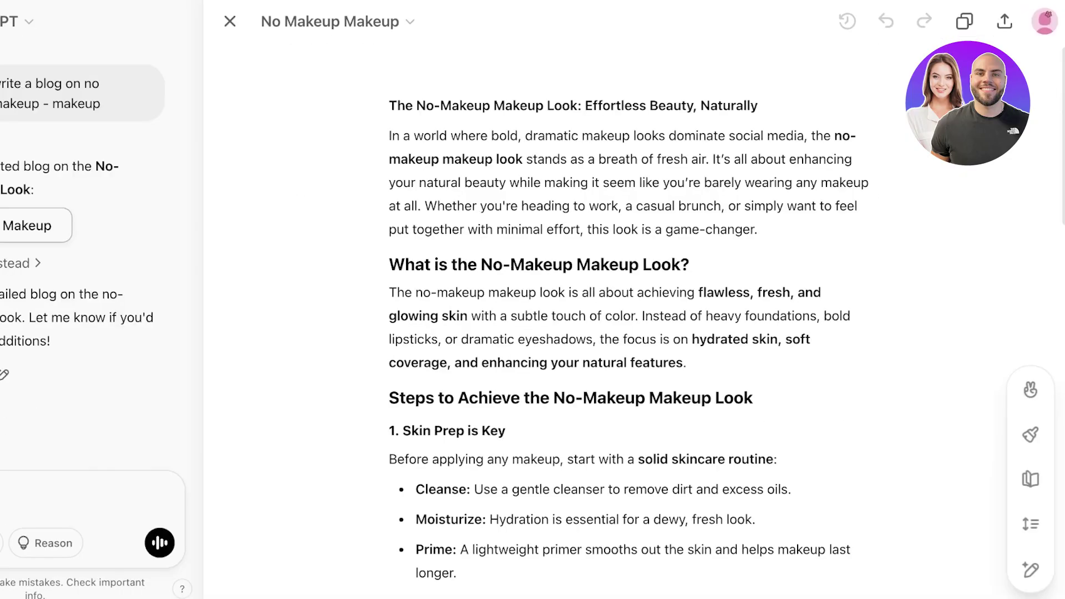
pyautogui.hotkey('ctrl', 'a')
pyautogui.hotkey('ctrl', 'c')
pyautogui.scroll(-15, 627, 311)
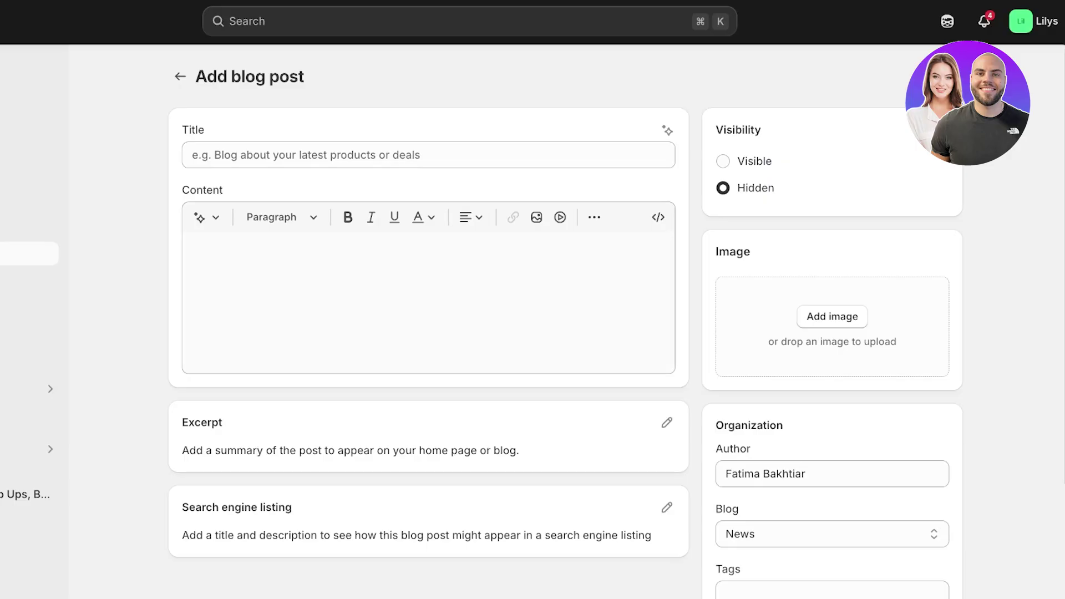
# - Paste the copied No-Makeup Makeup article into the post's Content
pyautogui.click(192, 247)
pyautogui.hotkey('ctrl', 'v')
pyautogui.scroll(15, 427, 389)
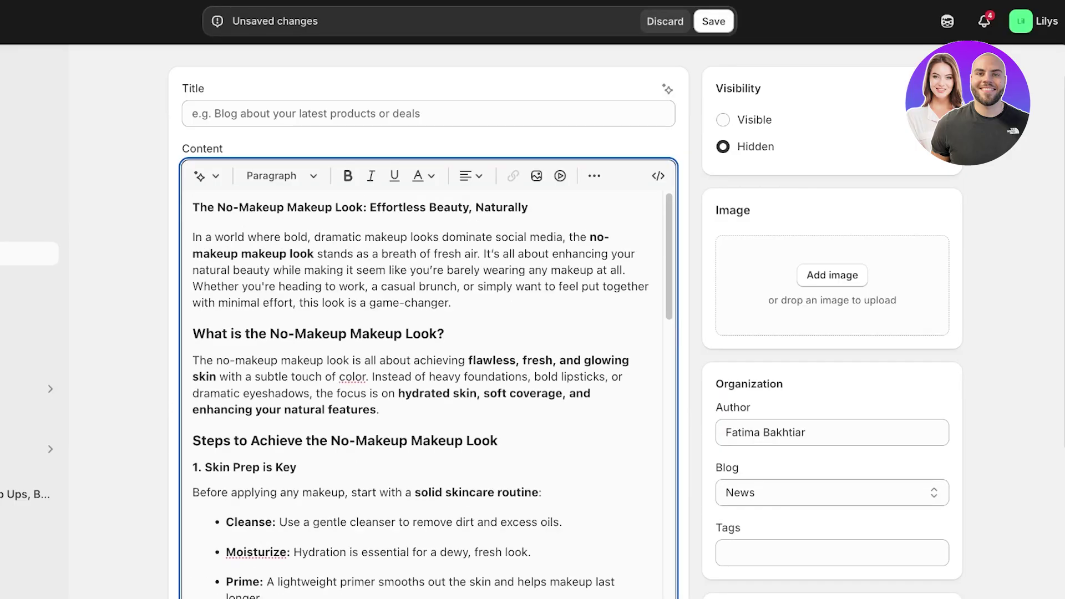
# - Move the heading line into Title, making it 'The No-Makeup Makeup Look: Using Lily's'
pyautogui.tripleClick(361, 207)
pyautogui.hotkey('ctrl', 'x')
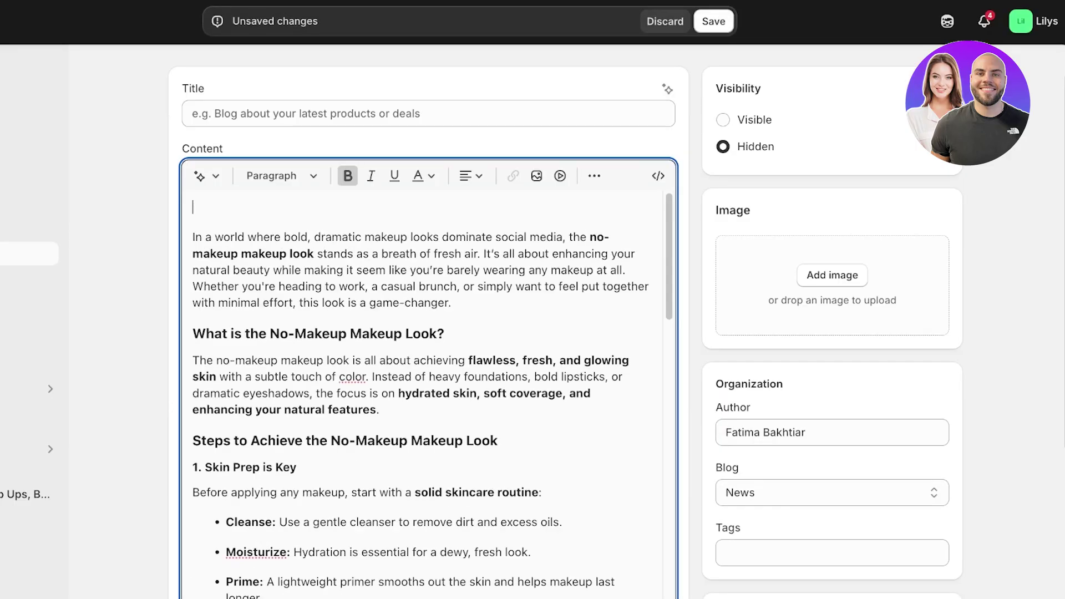
pyautogui.click(428, 113)
pyautogui.hotkey('ctrl', 'v')
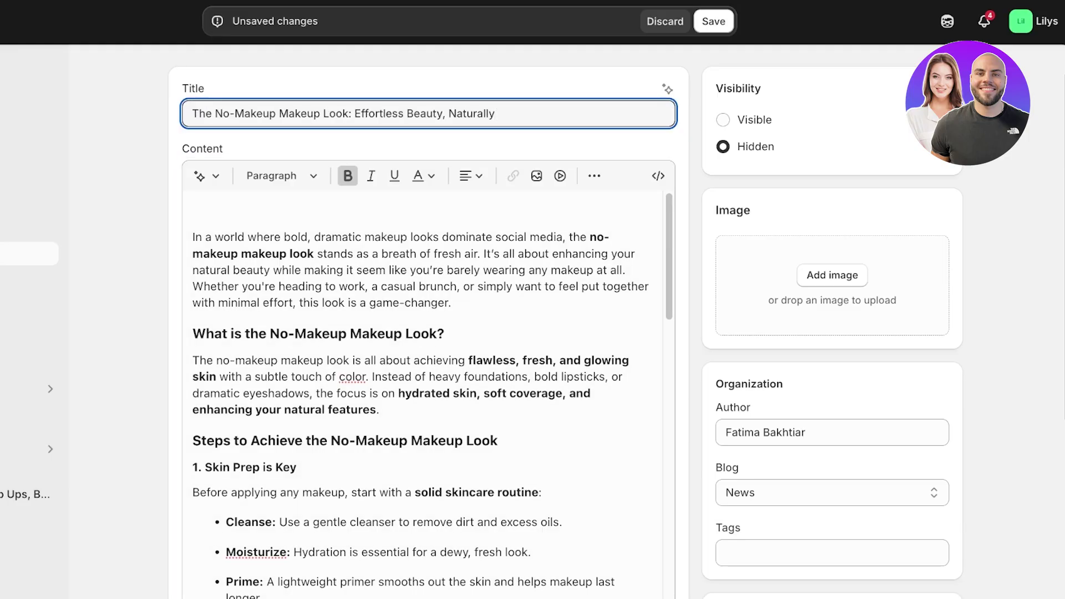
pyautogui.hotkey('ctrl', 'shift', 'Left')
pyautogui.hotkey('ctrl', 'shift', 'Left')
pyautogui.hotkey('ctrl', 'shift', 'Left')
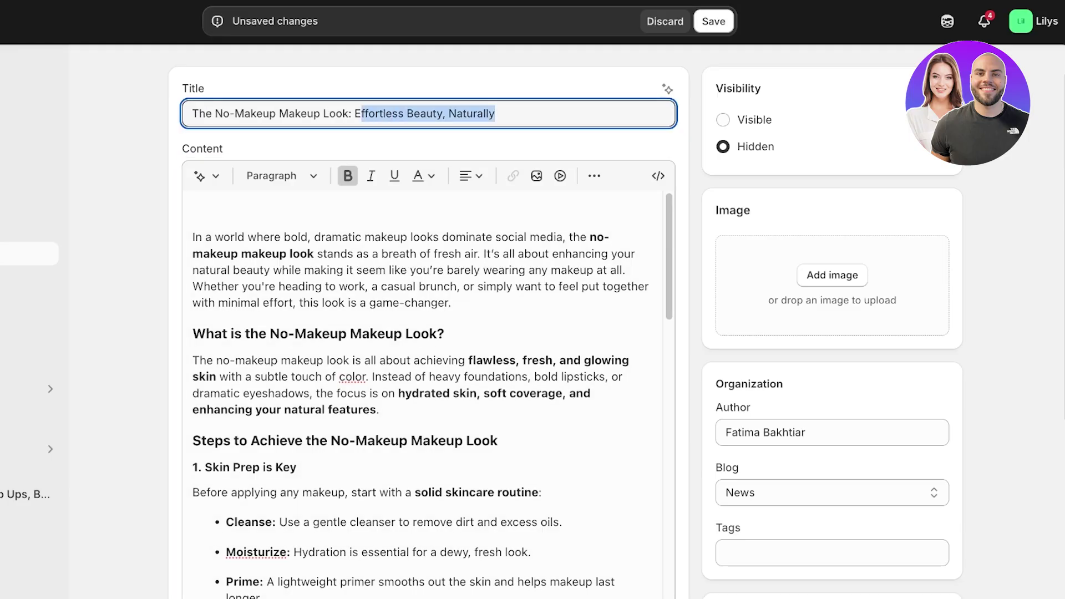
pyautogui.press('BackSpace')
pyautogui.write("Using Lily's")
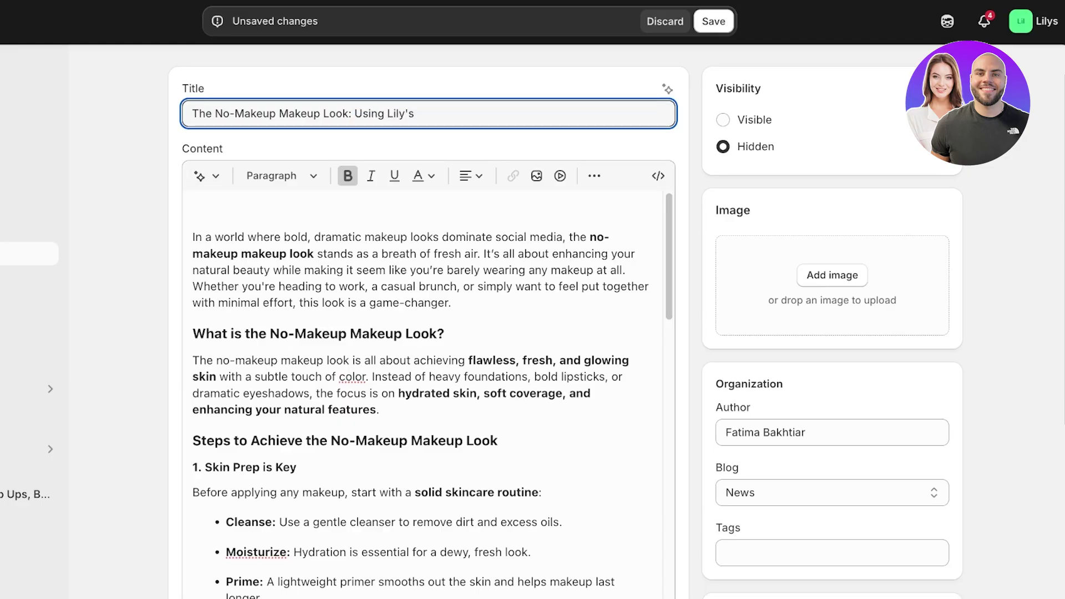
pyautogui.scroll(-7, 422, 389)
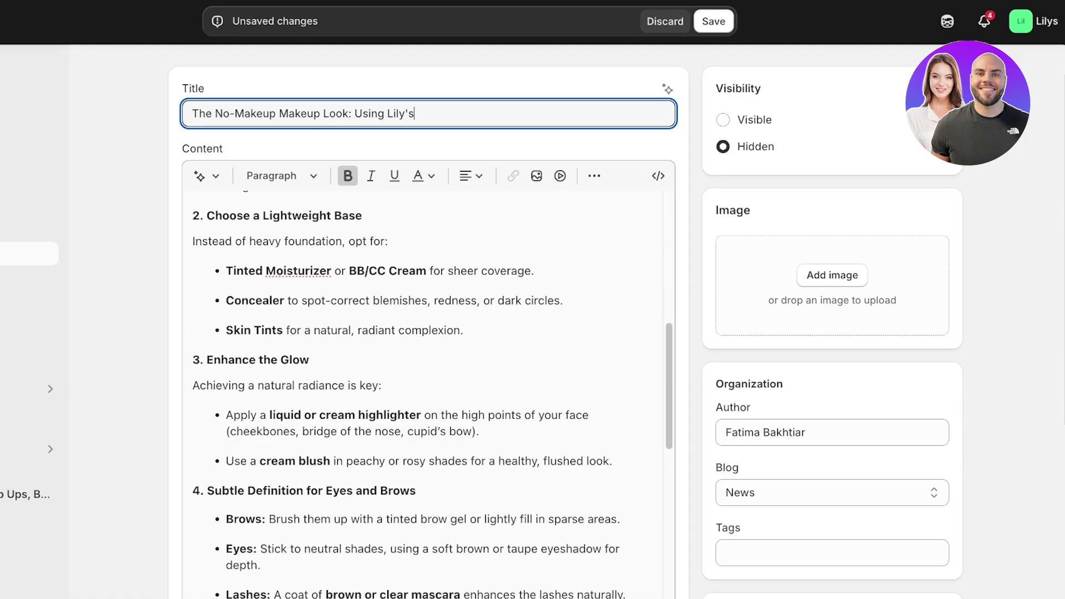
# - Replace 'a liquid or cream' with 'our eyeshadow palettes poweder' in the highlighter step
pyautogui.click(594, 175)
pyautogui.click(226, 330)
pyautogui.scroll(-4, 428, 388)
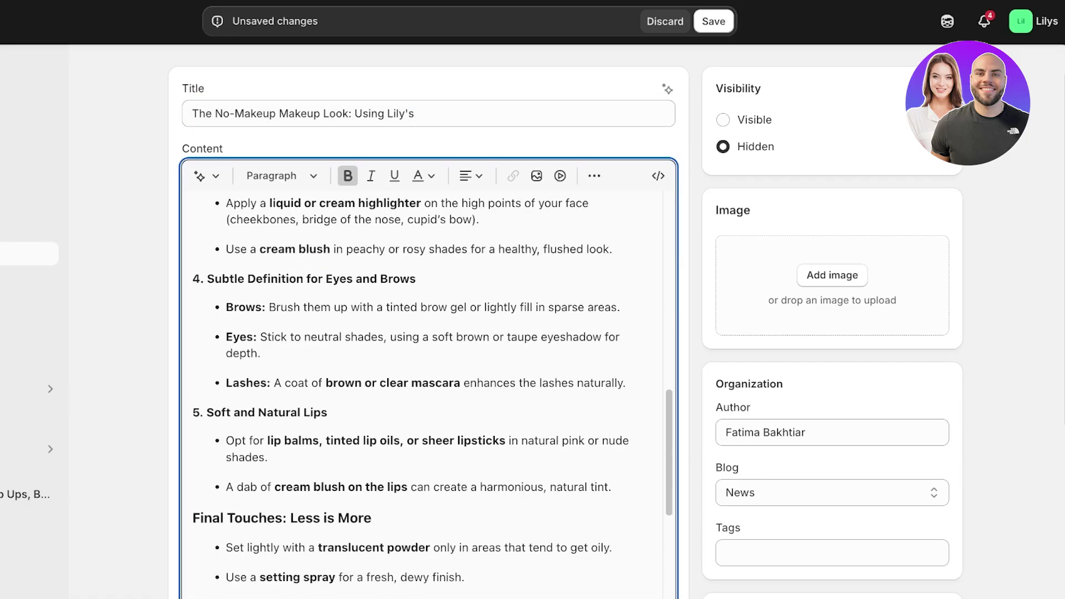
pyautogui.scroll(3, 427, 389)
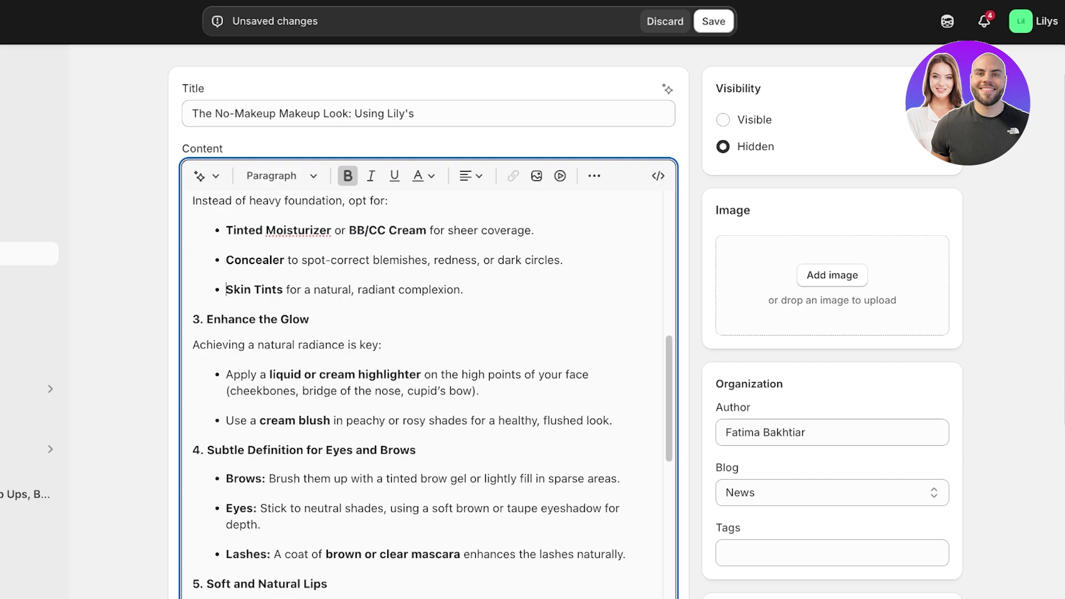
pyautogui.moveTo(424, 375); pyautogui.dragTo(293, 375)
pyautogui.moveTo(259, 375)
pyautogui.mouseDown()
pyautogui.moveTo(410, 374)
pyautogui.moveTo(344, 374)
pyautogui.moveTo(356, 374)
pyautogui.mouseUp()
pyautogui.write('our')
pyautogui.write(' eyesha')
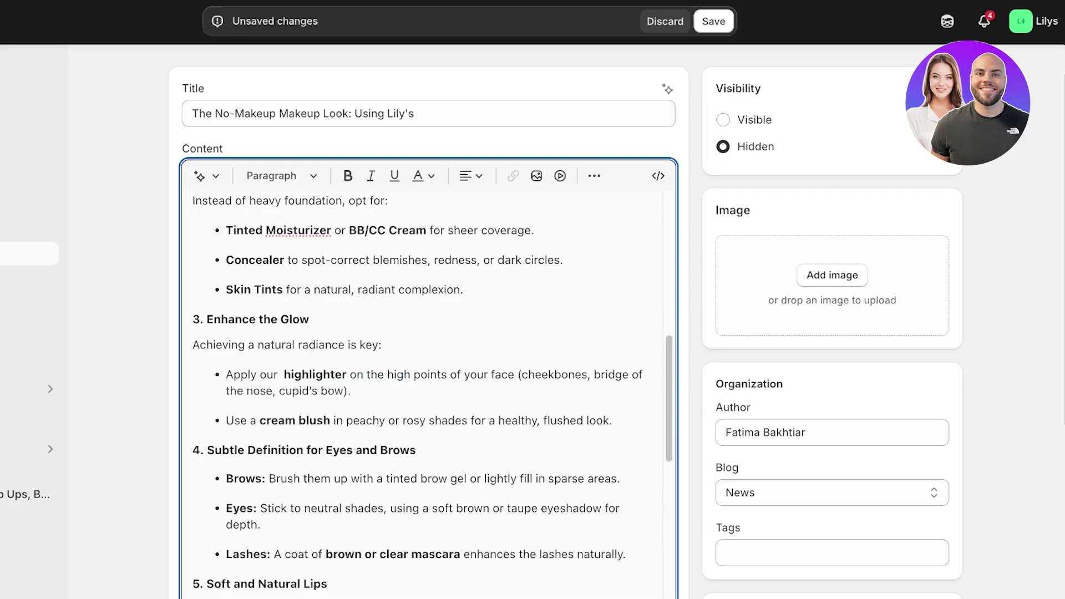
pyautogui.write('dow palettes ')
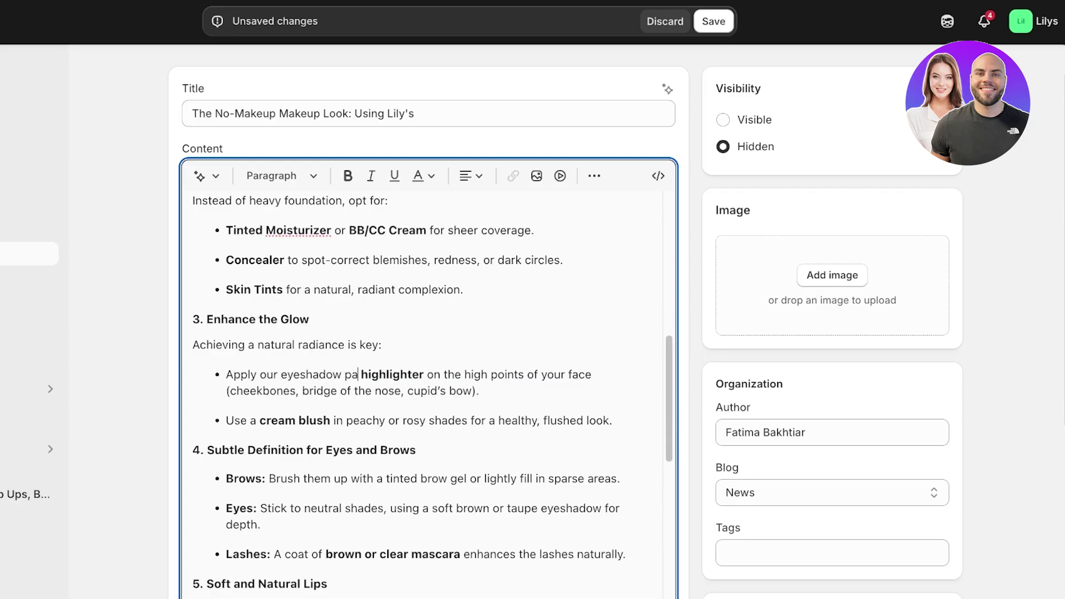
pyautogui.write('poweder')
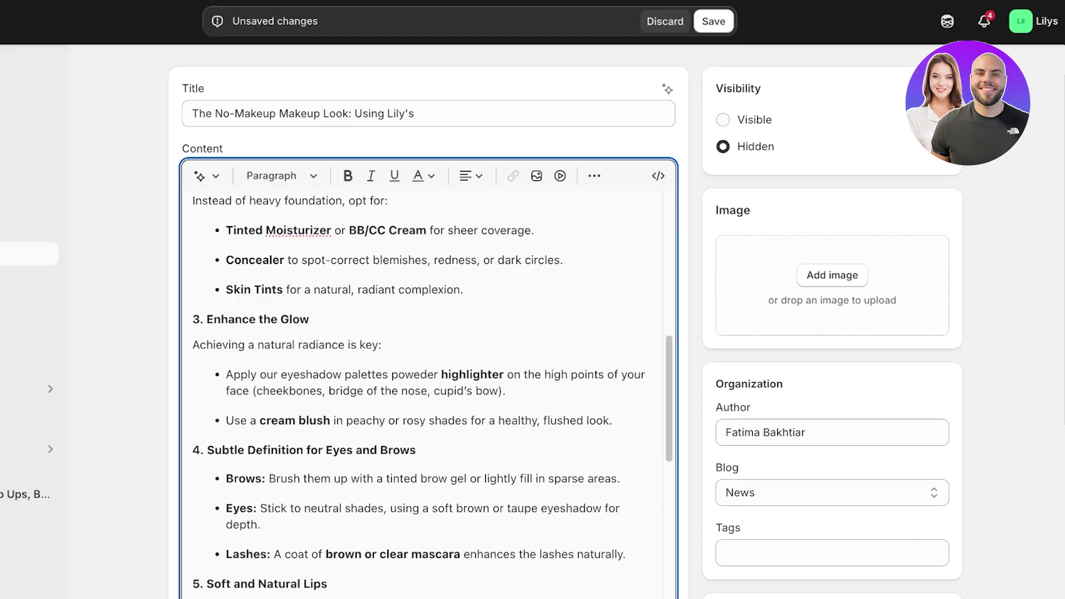
# - Add 'for a natural glow' after highlighter and save the hidden post
pyautogui.click(503, 374)
pyautogui.write('for a natural')
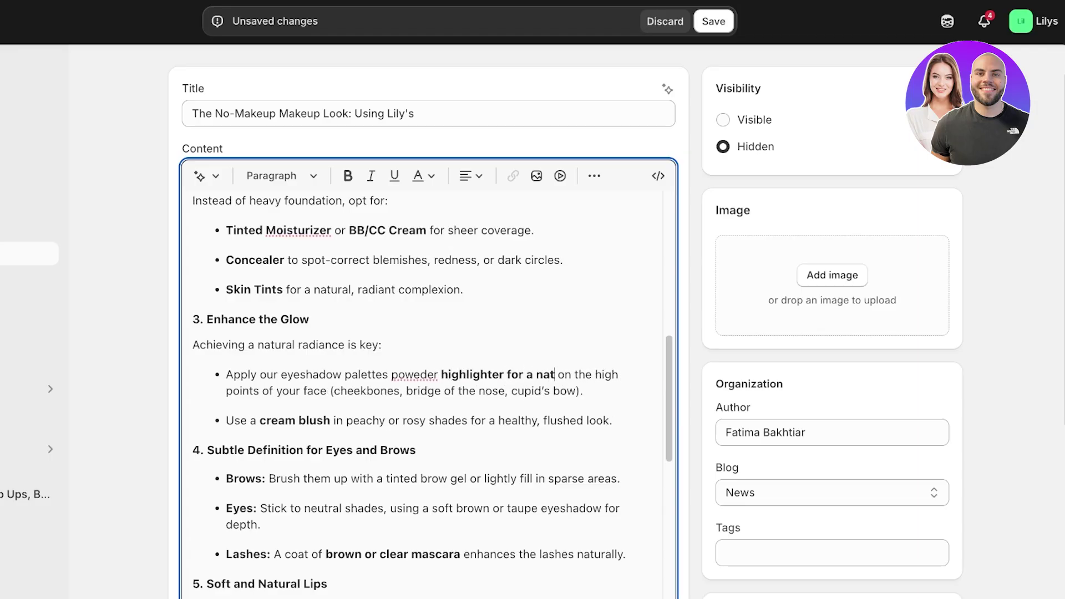
pyautogui.write(' glow')
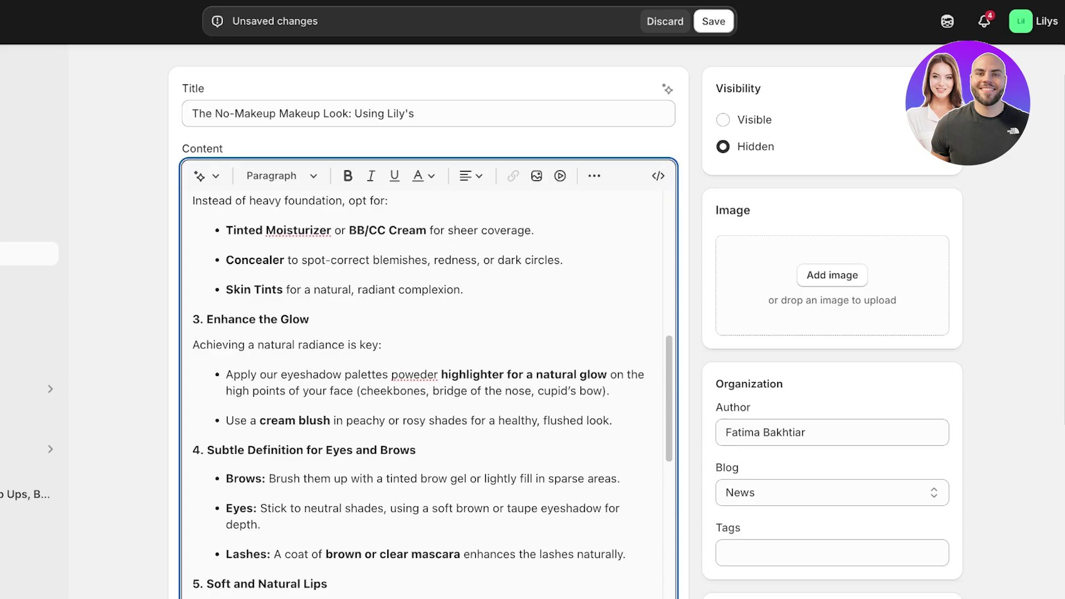
pyautogui.hotkey('ctrl', 's')
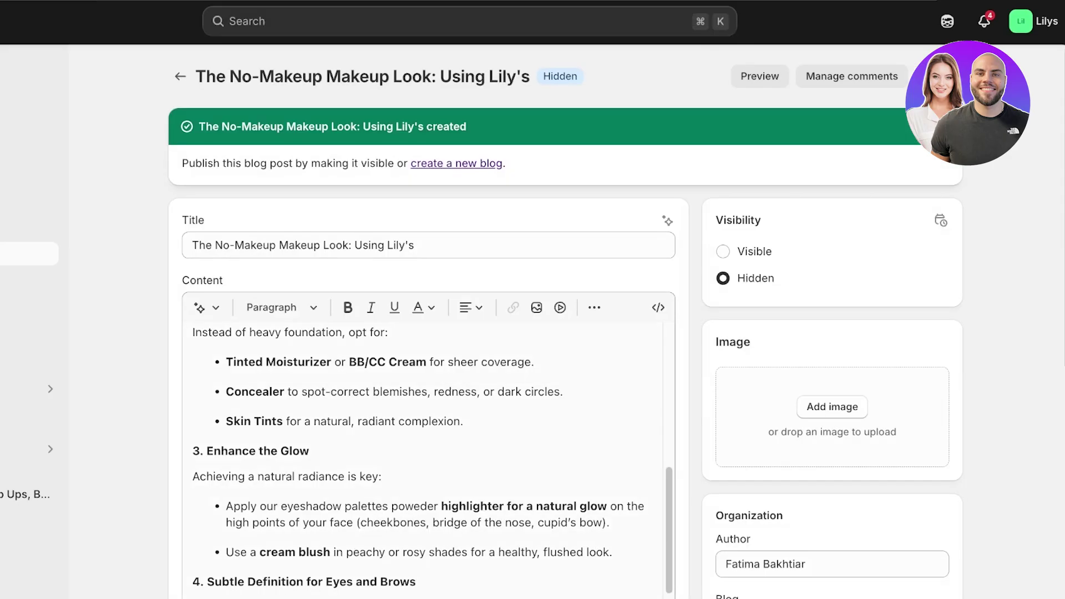
pyautogui.moveTo(345, 394); pyautogui.dragTo(500, 395)
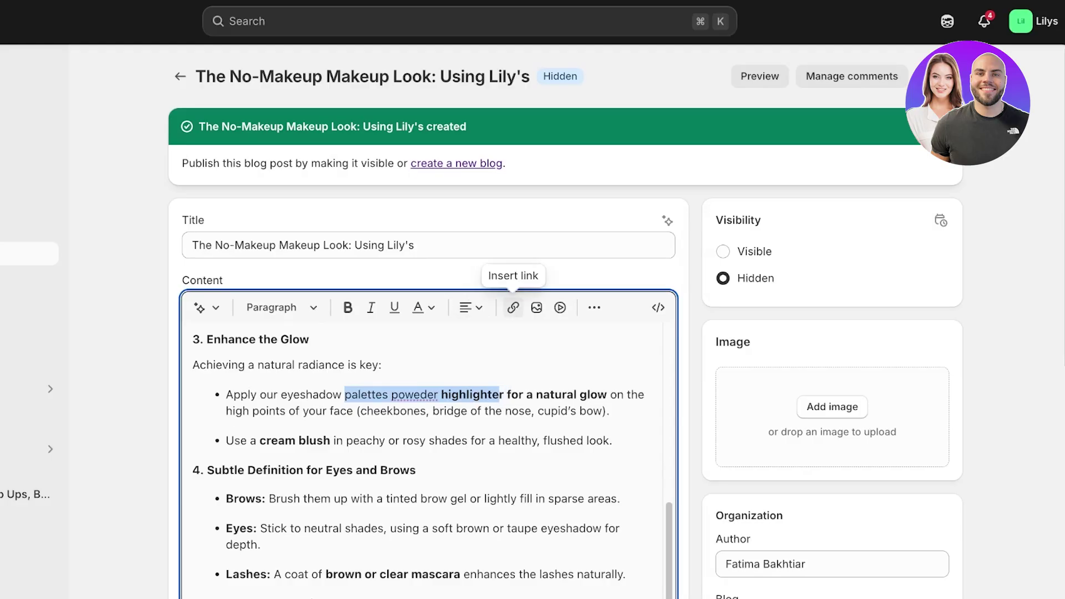
# - Link 'palettes poweder highlighter' to open in a new window, then save the post
pyautogui.click(513, 308)
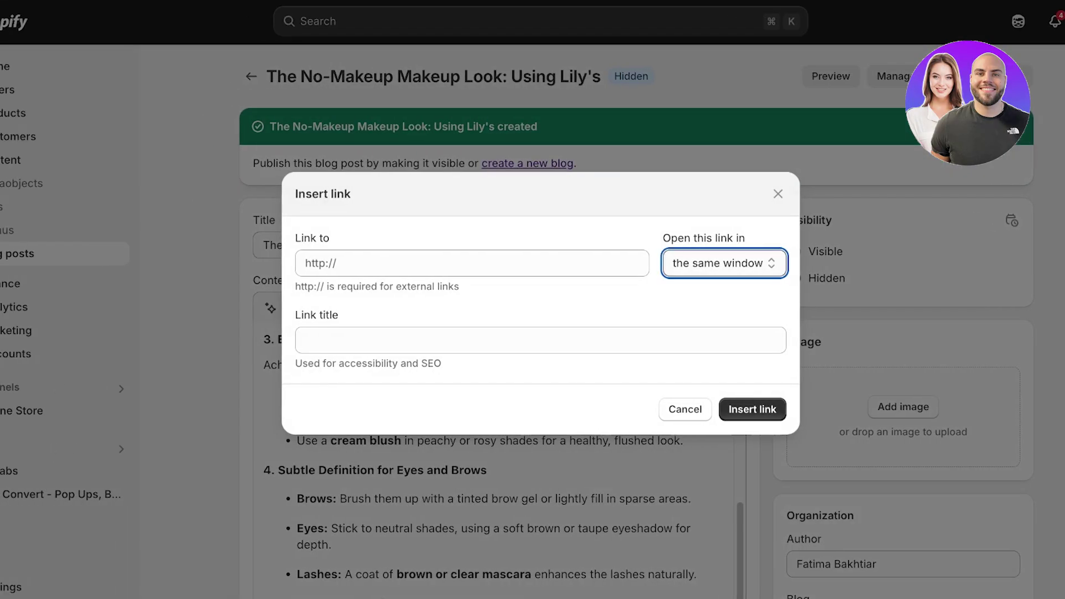
pyautogui.press('Down')
pyautogui.press('Tab')
pyautogui.click(481, 263)
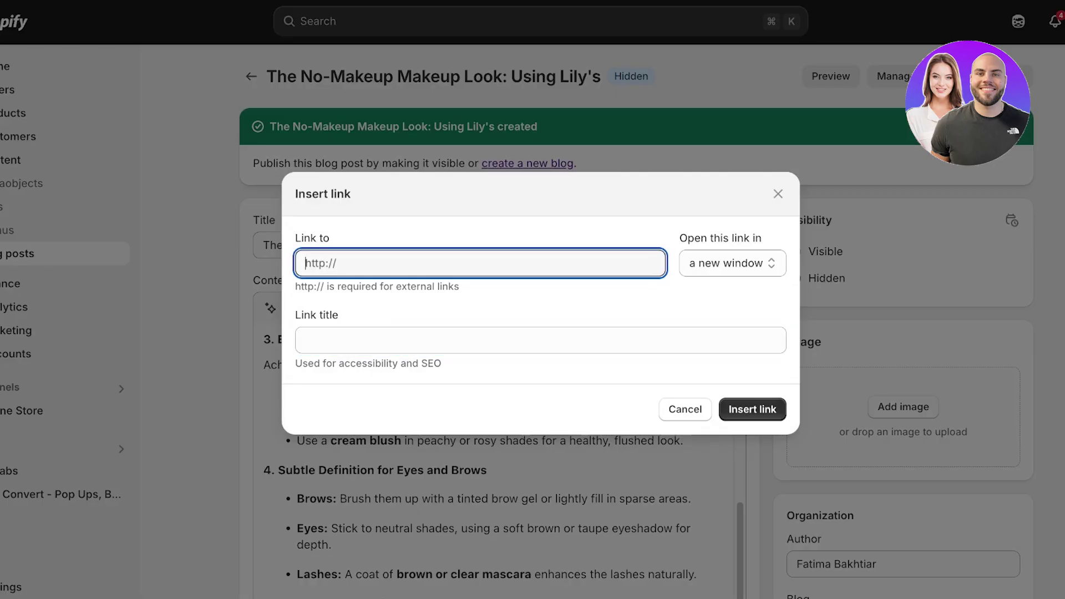
pyautogui.write('f')
pyautogui.click(753, 409)
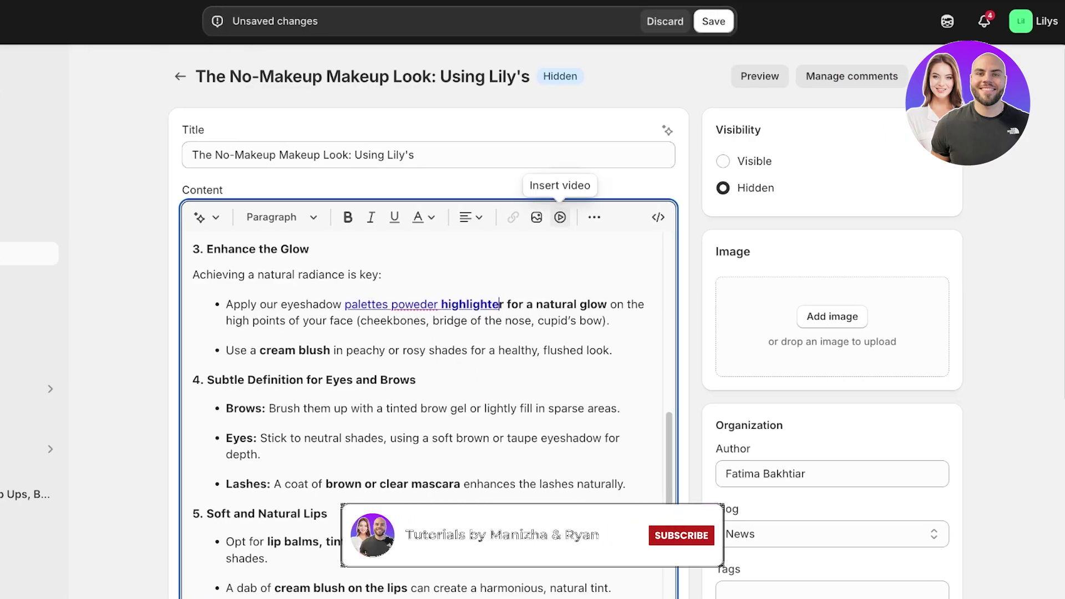
pyautogui.hotkey('ctrl', 's')
pyautogui.scroll(-10, 428, 333)
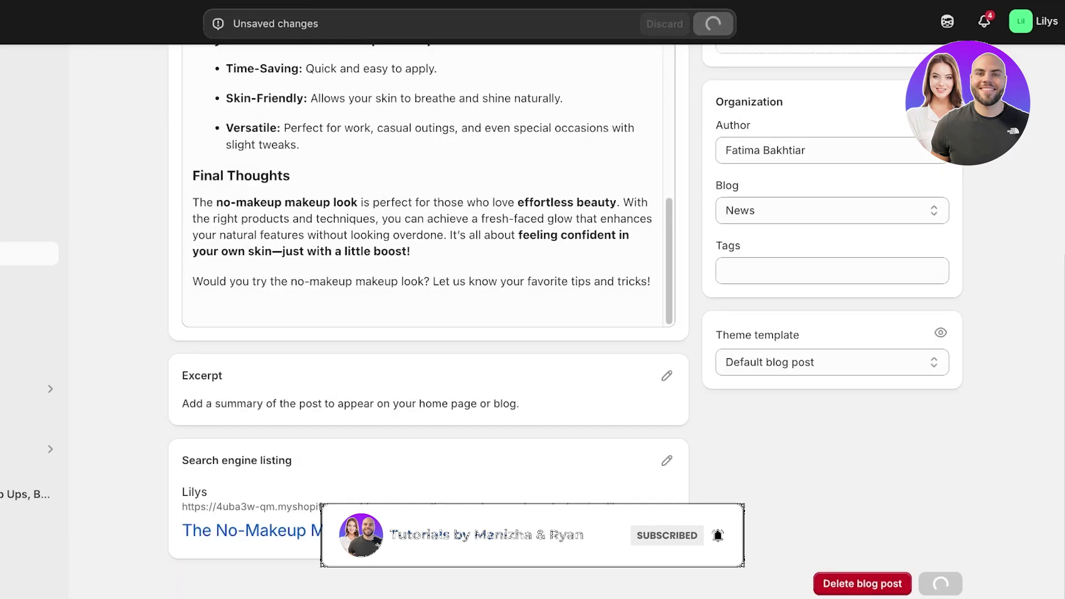
# - Set the post to Visible and replace the author with the store owner's name
pyautogui.scroll(10, 427, 333)
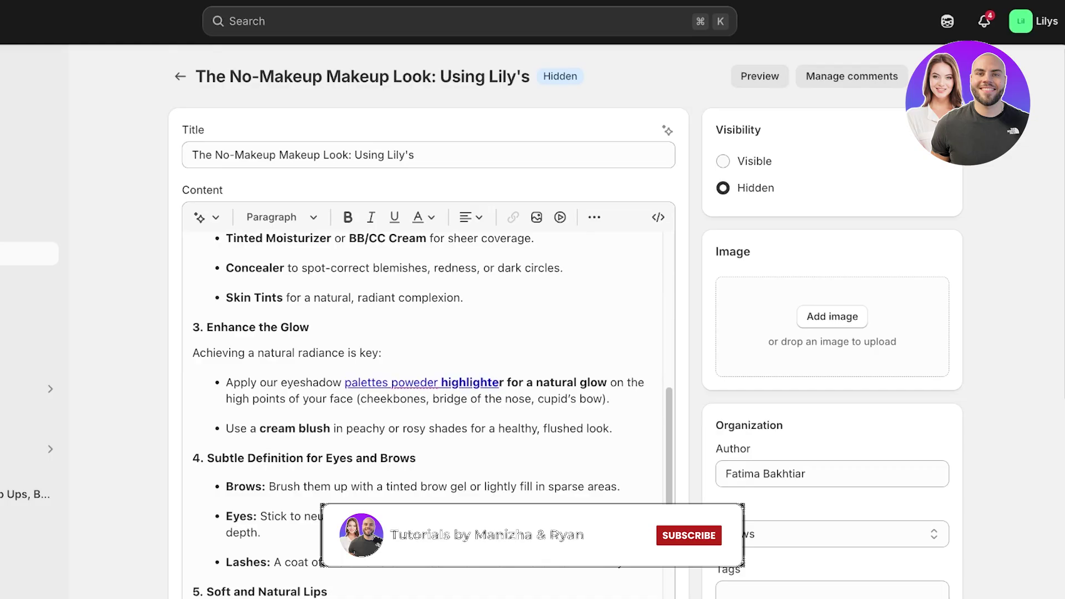
pyautogui.click(723, 161)
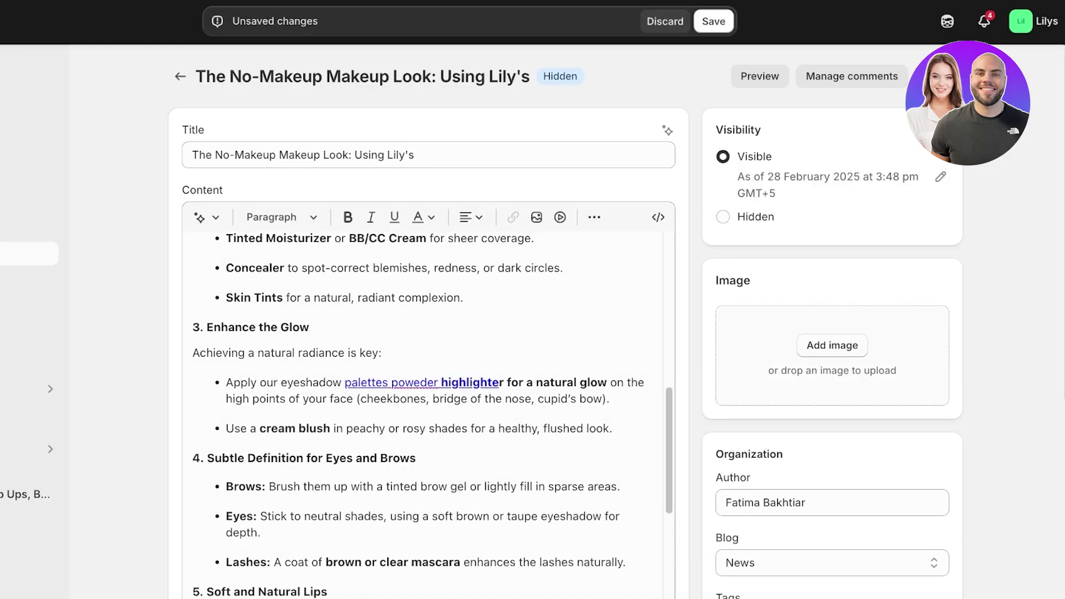
pyautogui.scroll(-2, 427, 333)
pyautogui.moveTo(809, 376); pyautogui.dragTo(724, 376)
pyautogui.press('Escape')
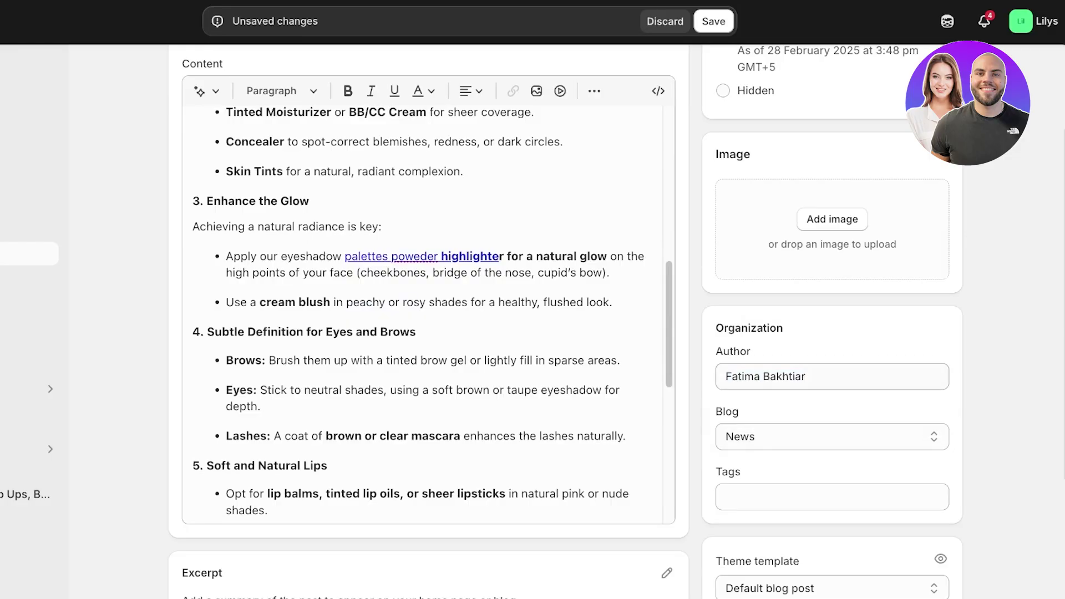
pyautogui.click(766, 376)
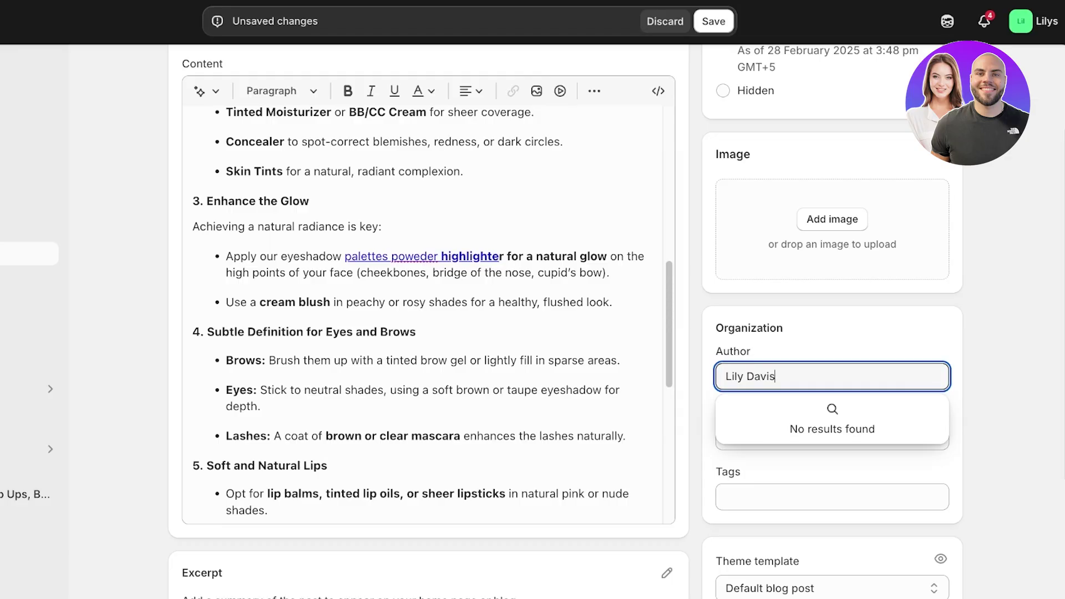
pyautogui.press('Escape')
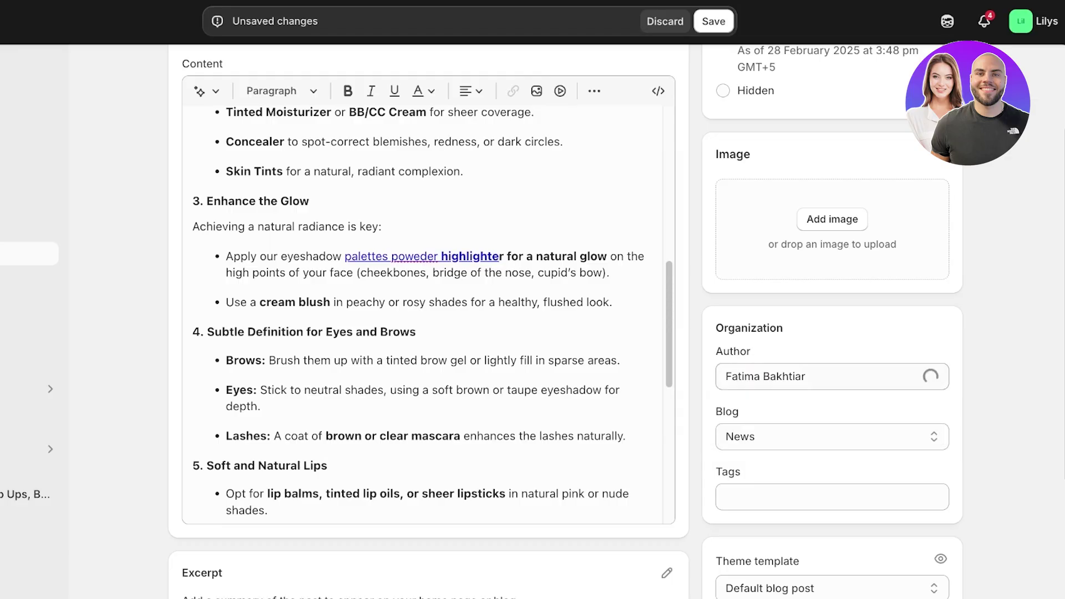
# - Assign the post to a new blog titled 'Makeup Frenzy'
pyautogui.press('Tab')
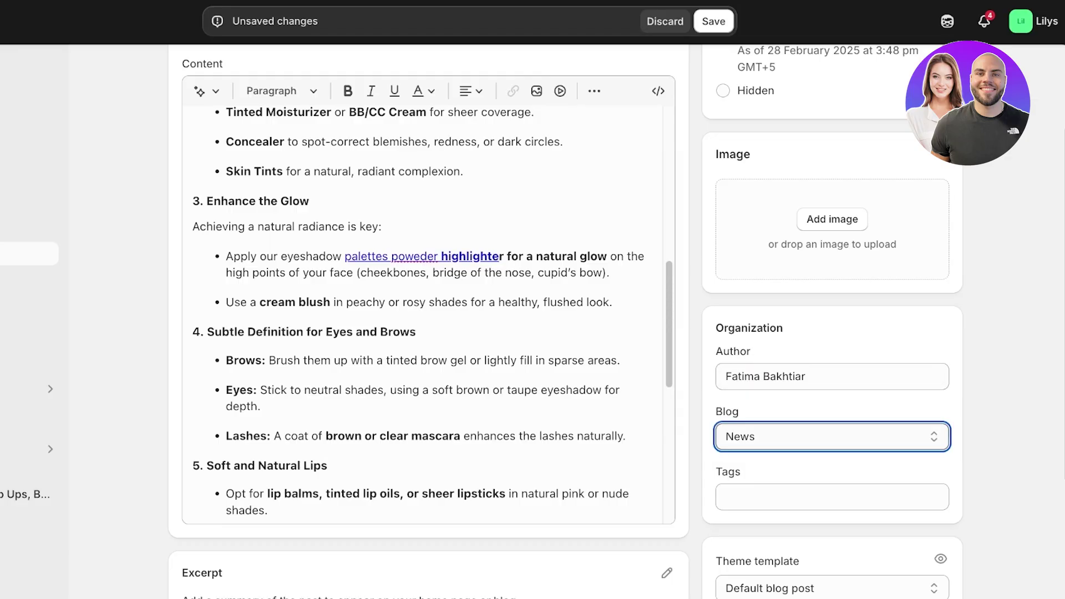
pyautogui.press('Down')
pyautogui.press('Tab')
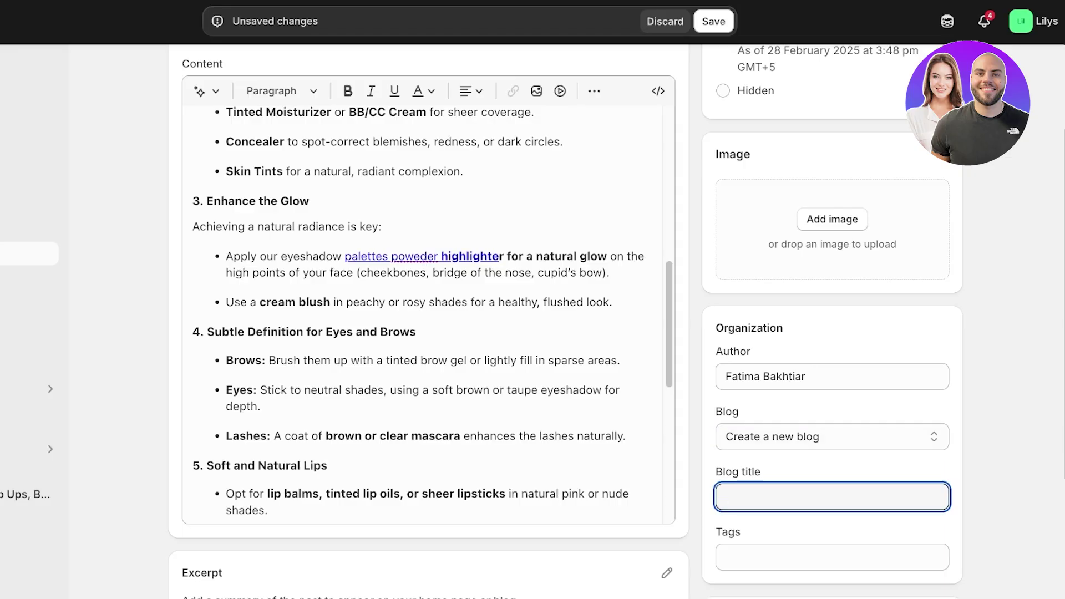
pyautogui.write('Makeup Frenzy')
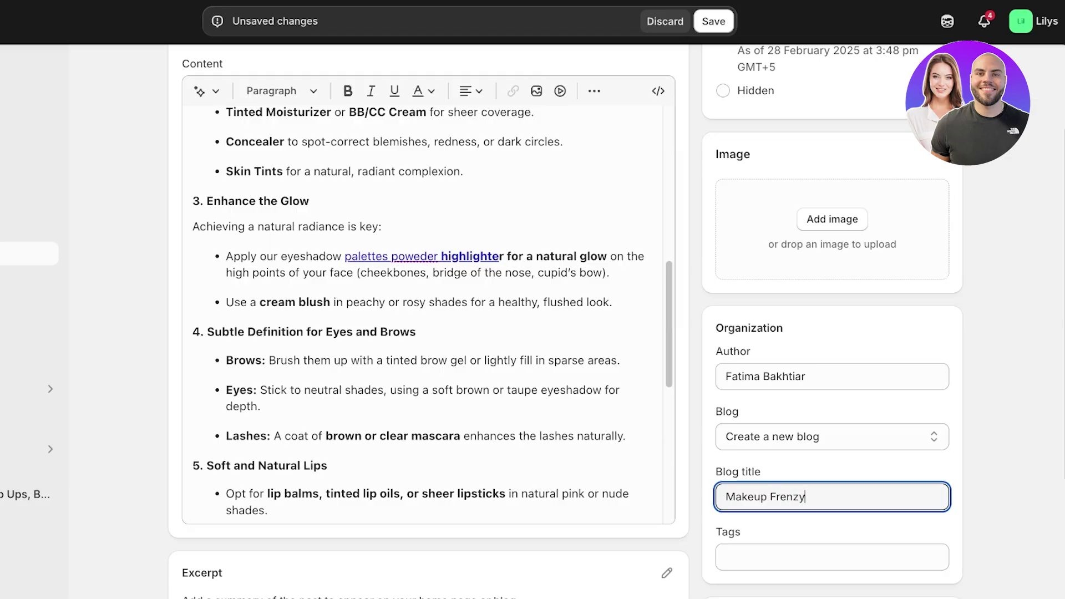
pyautogui.scroll(-3, 532, 332)
pyautogui.click(832, 469)
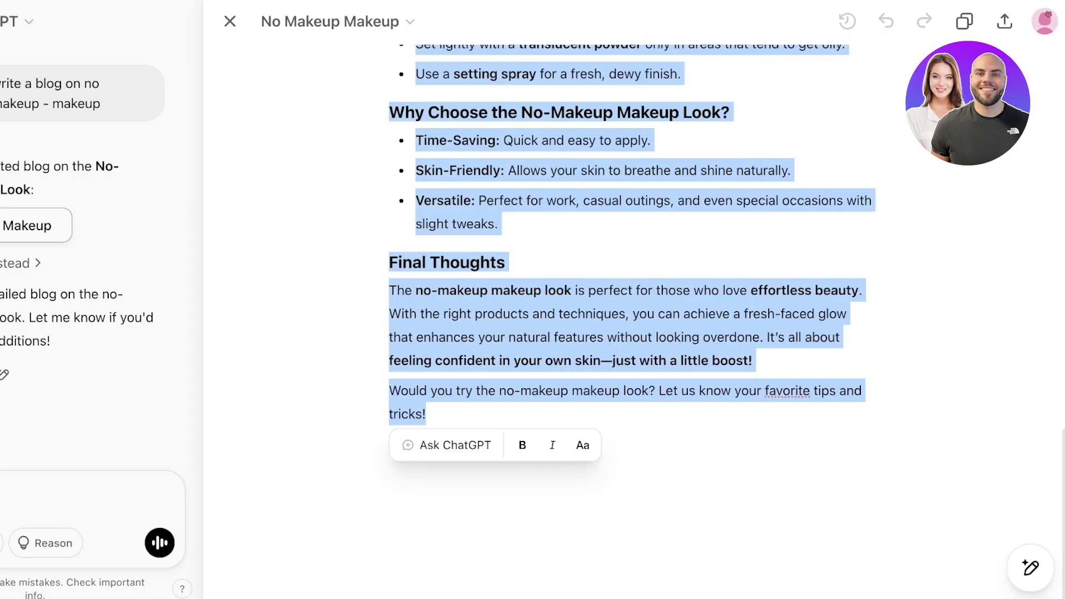
# - Have ChatGPT write an excerpt for the article and select the generated Excerpt paragraph
pyautogui.click(487, 200)
pyautogui.write('write t')
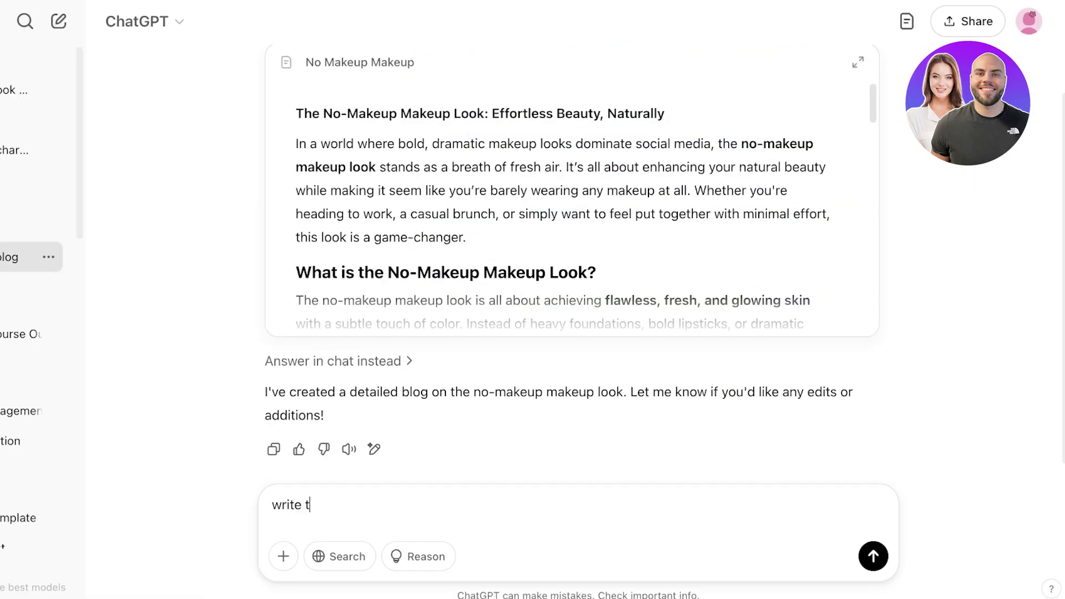
pyautogui.write('he except')
pyautogui.press('Return')
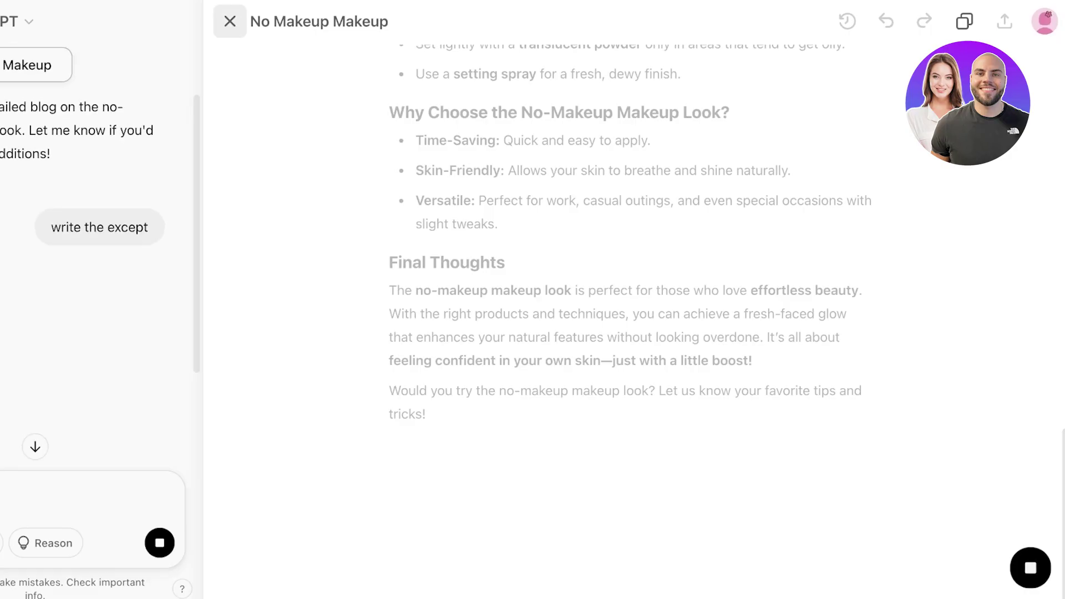
pyautogui.click(229, 21)
pyautogui.write('write a summary of tih')
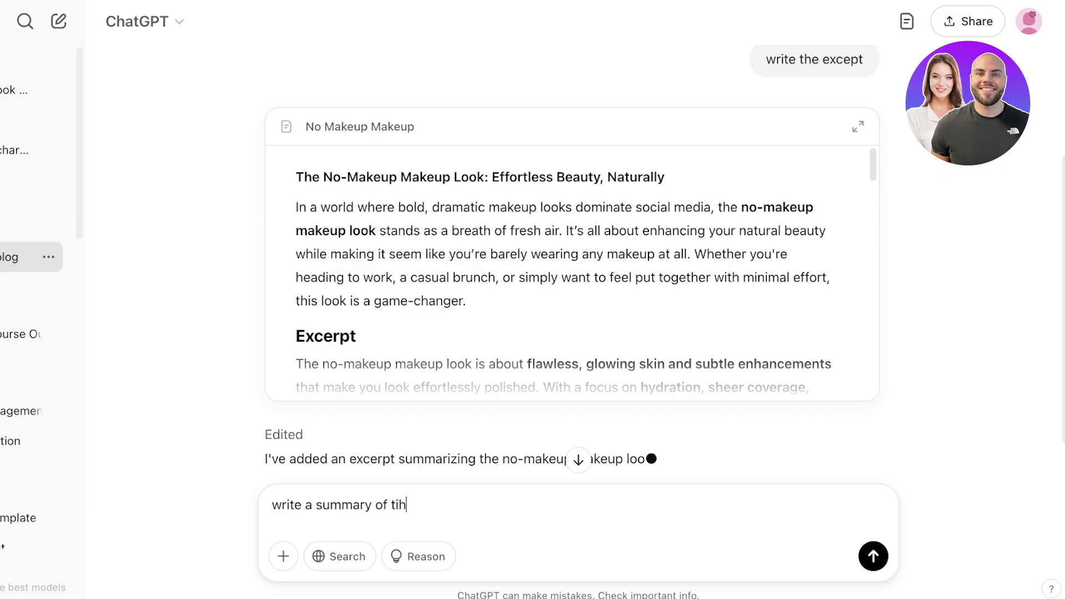
pyautogui.press('BackSpace')
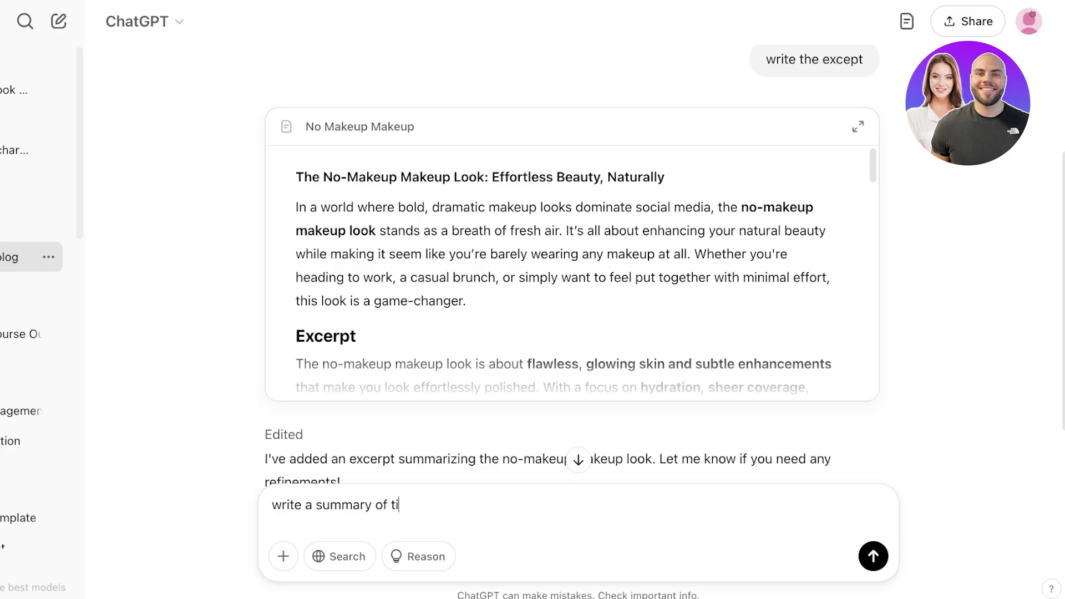
pyautogui.moveTo(389, 293); pyautogui.dragTo(790, 410)
pyautogui.hotkey('ctrl', 'c')
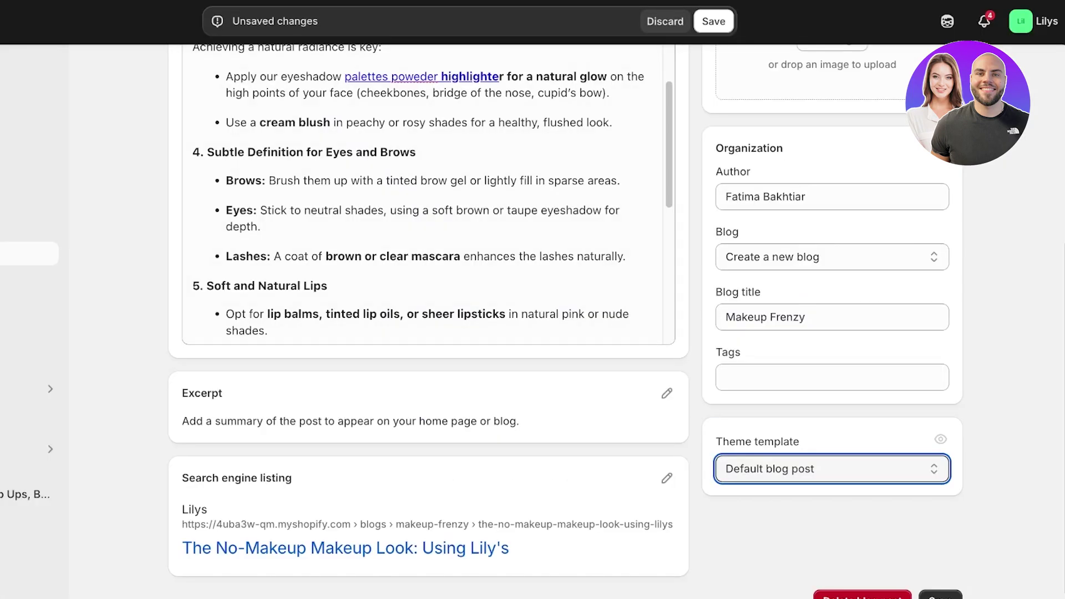
# - Paste the ChatGPT-written summary into the post's excerpt and save the post
pyautogui.click(666, 393)
pyautogui.hotkey('ctrl', 'v')
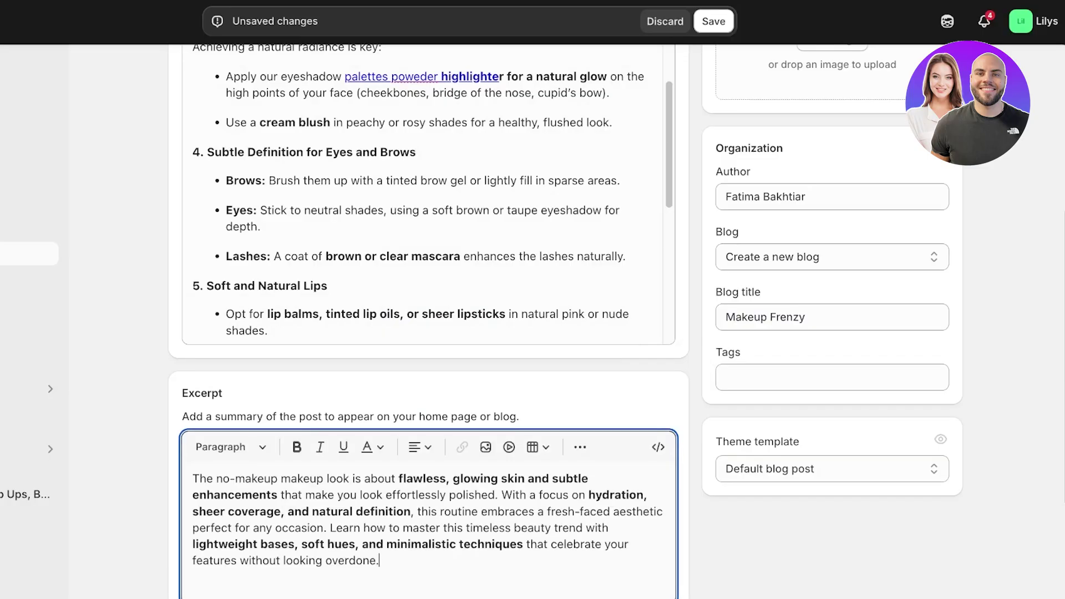
pyautogui.scroll(-3, 428, 333)
pyautogui.scroll(-1, 428, 333)
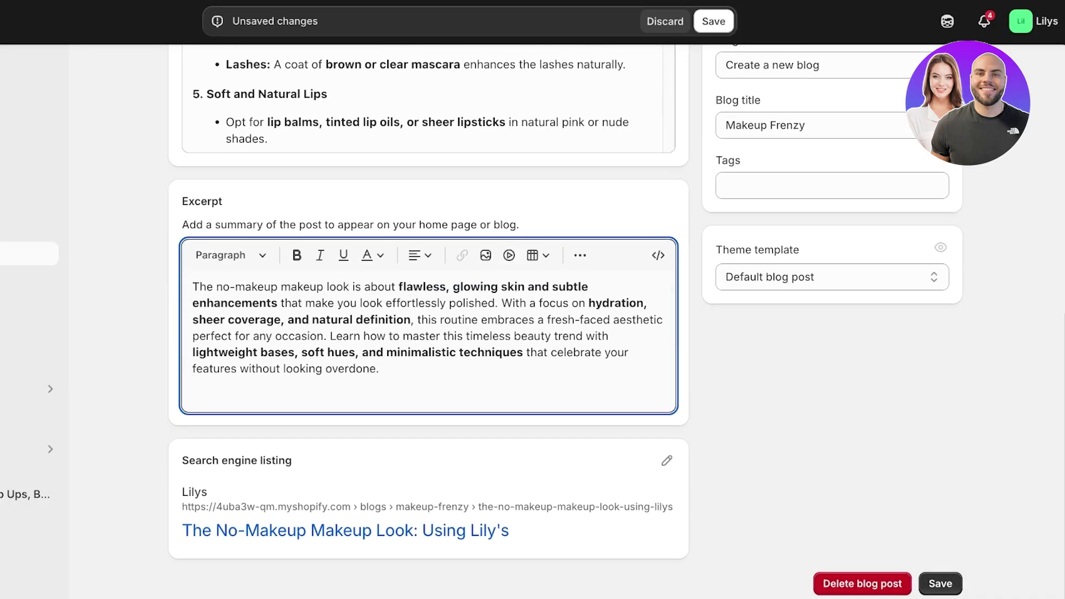
pyautogui.click(940, 583)
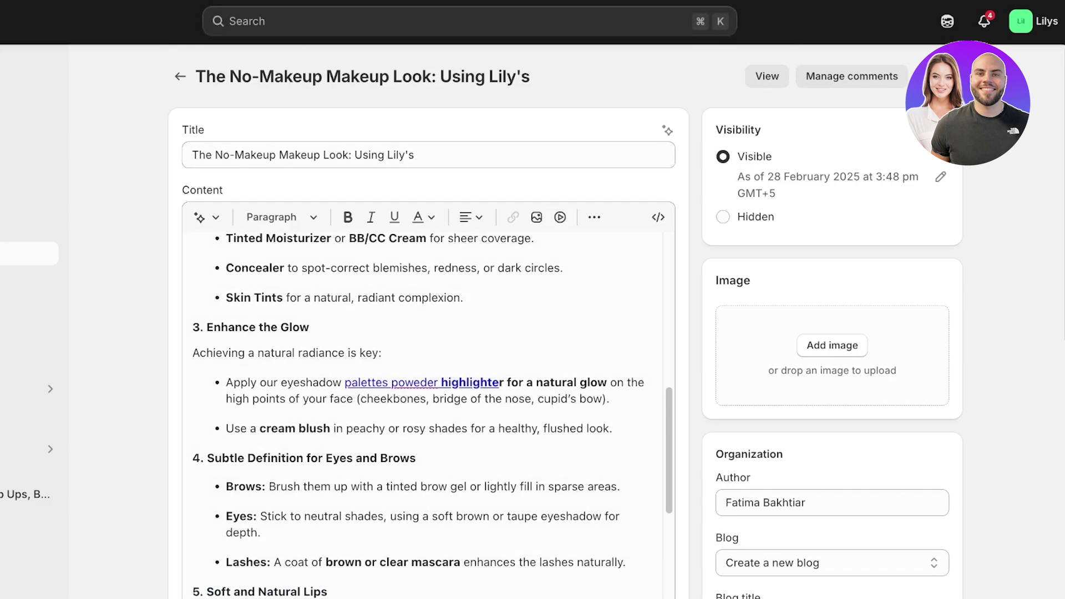
# - Return to the Blog posts list and view the online store
pyautogui.scroll(-15, 428, 333)
pyautogui.scroll(15, 428, 333)
pyautogui.click(181, 76)
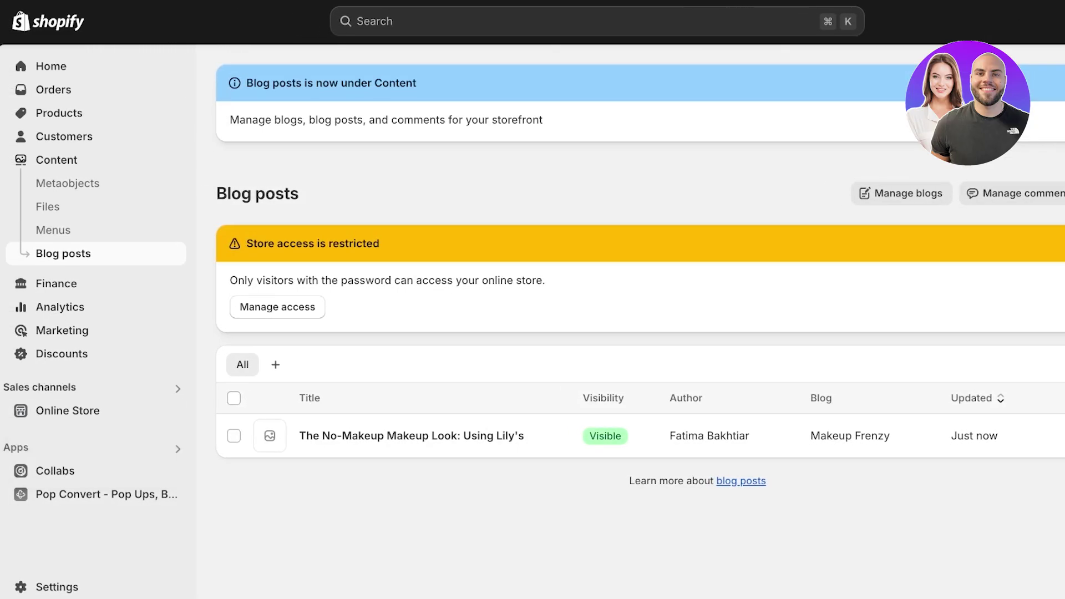
pyautogui.click(173, 410)
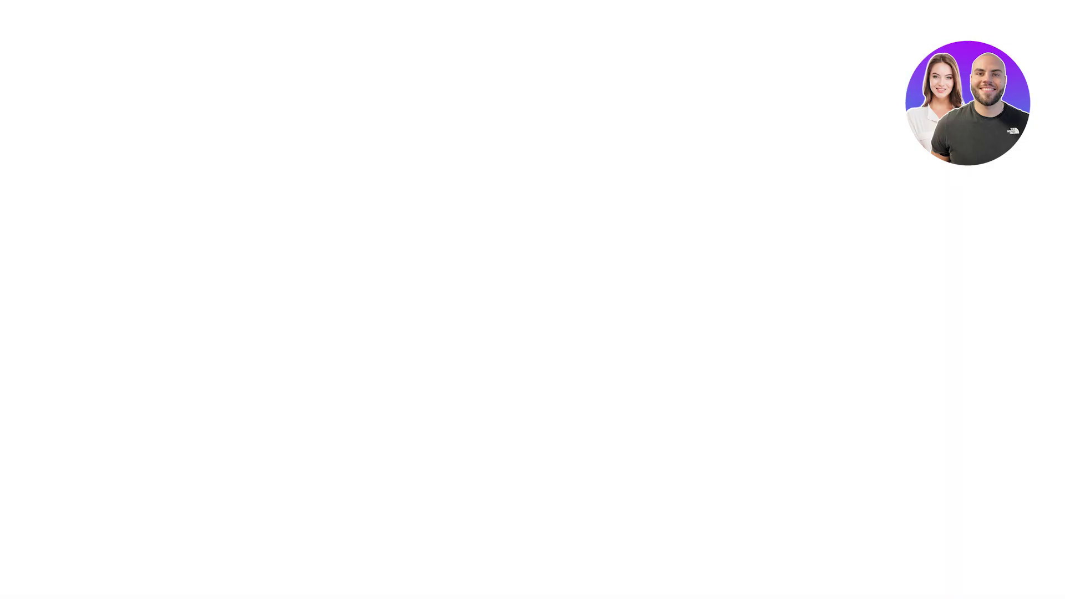
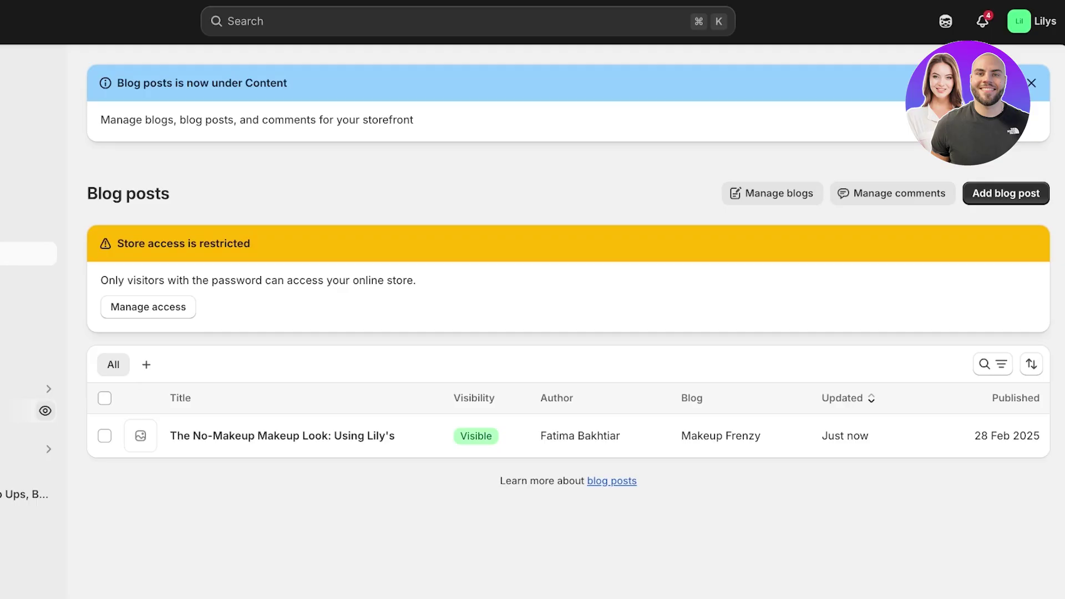
# - Glance at the store's blogs, then go to the Online Store Themes page with Dawn as the current theme
pyautogui.click(772, 193)
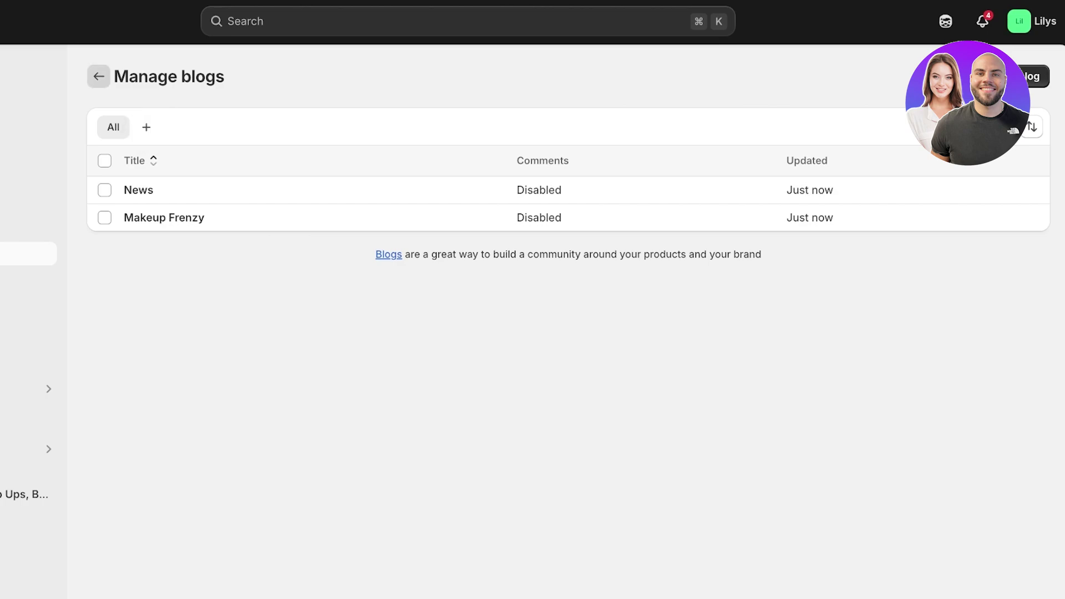
pyautogui.click(98, 76)
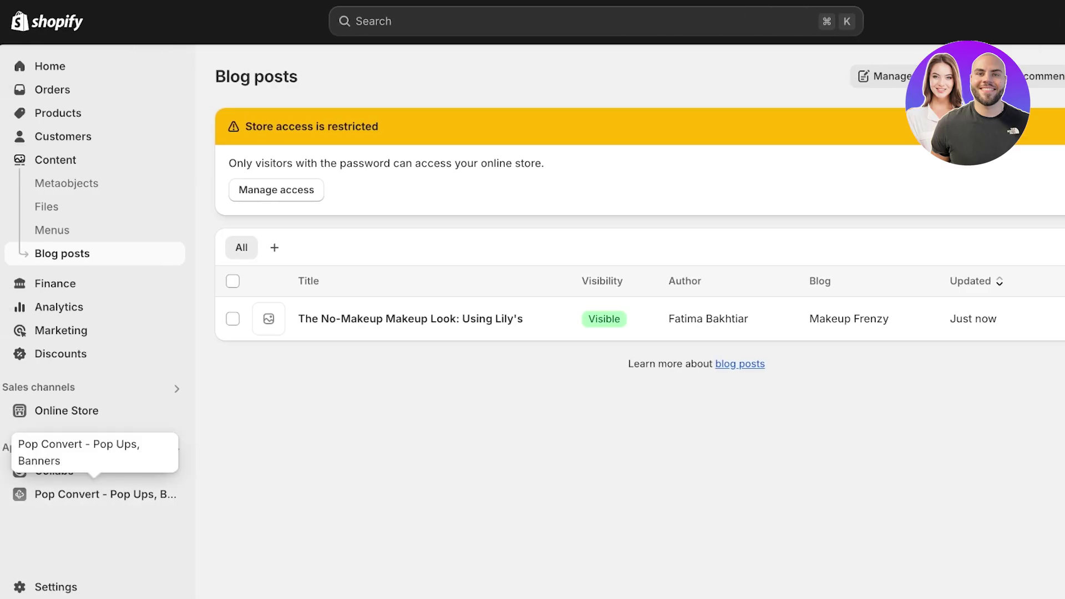
pyautogui.click(66, 411)
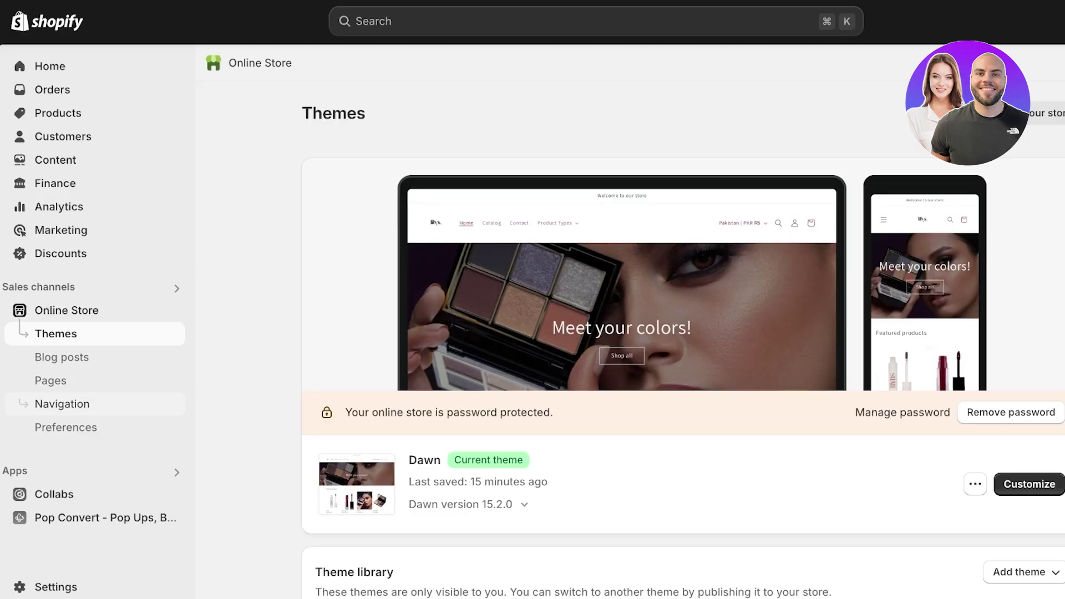
# - Open the Main menu from Navigation to list Home, Catalog, Contact and Product Types (Eyes, Lips)
pyautogui.click(62, 404)
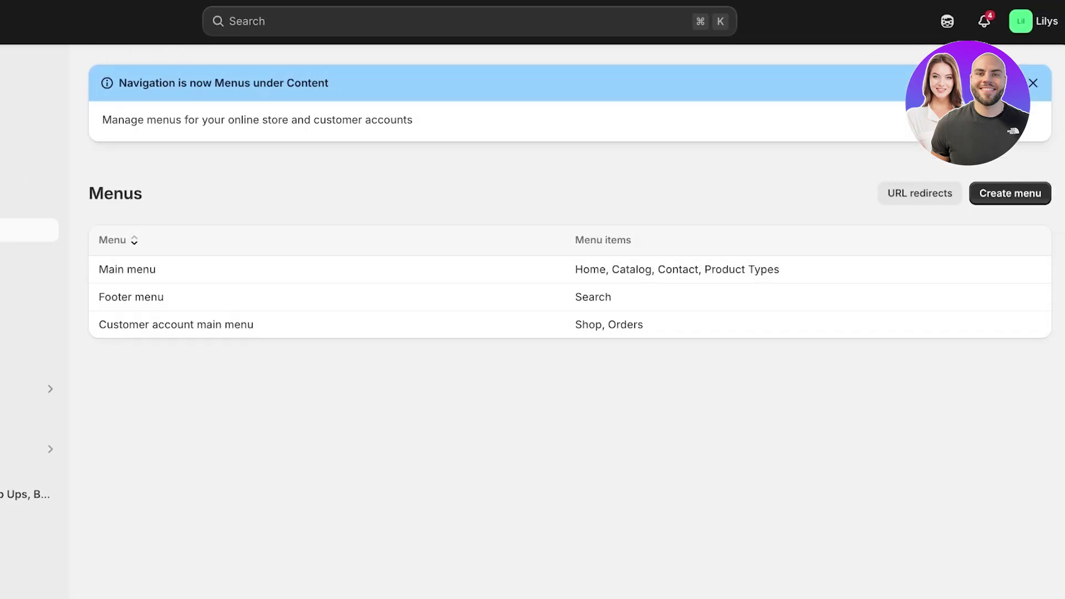
pyautogui.click(127, 269)
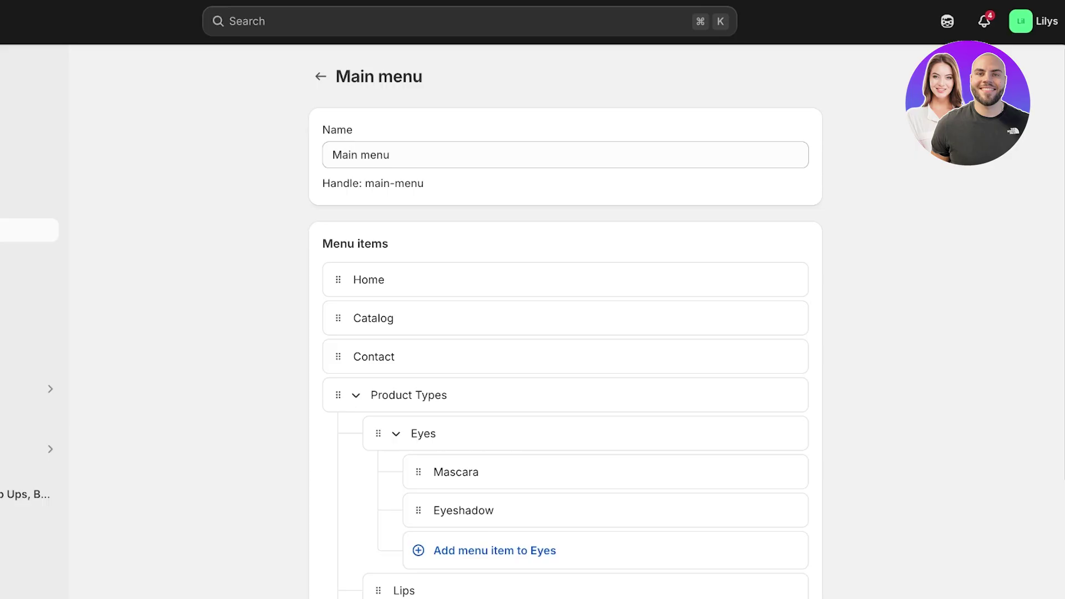
pyautogui.scroll(-5, 566, 277)
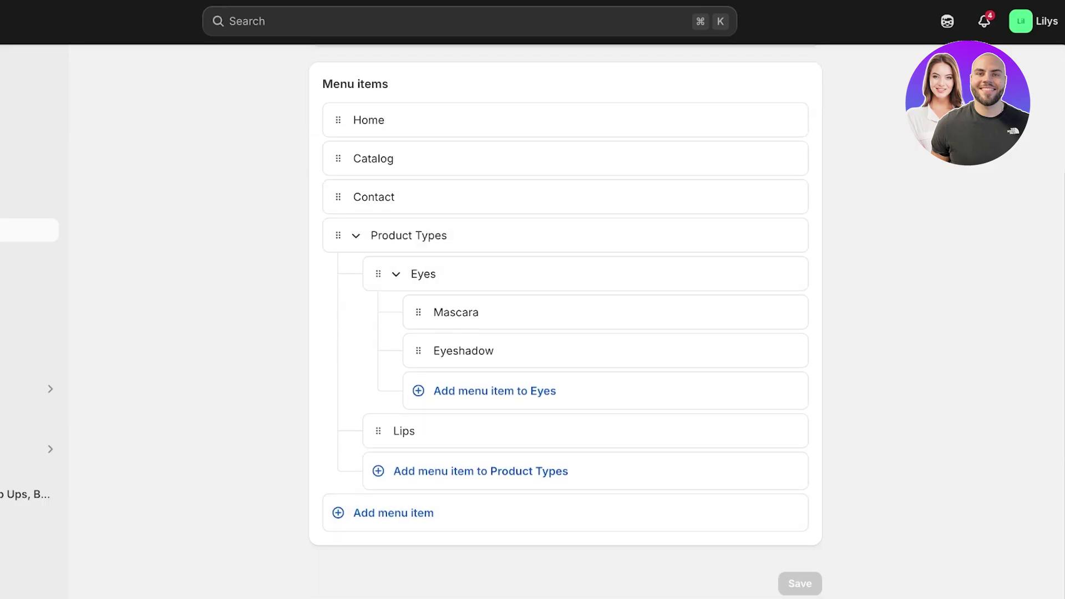
# - Add a top-level 'Makeup Frenzy' item linked to Blogs > Makeup Frenzy and save the Main menu
pyautogui.click(393, 513)
pyautogui.click(651, 537)
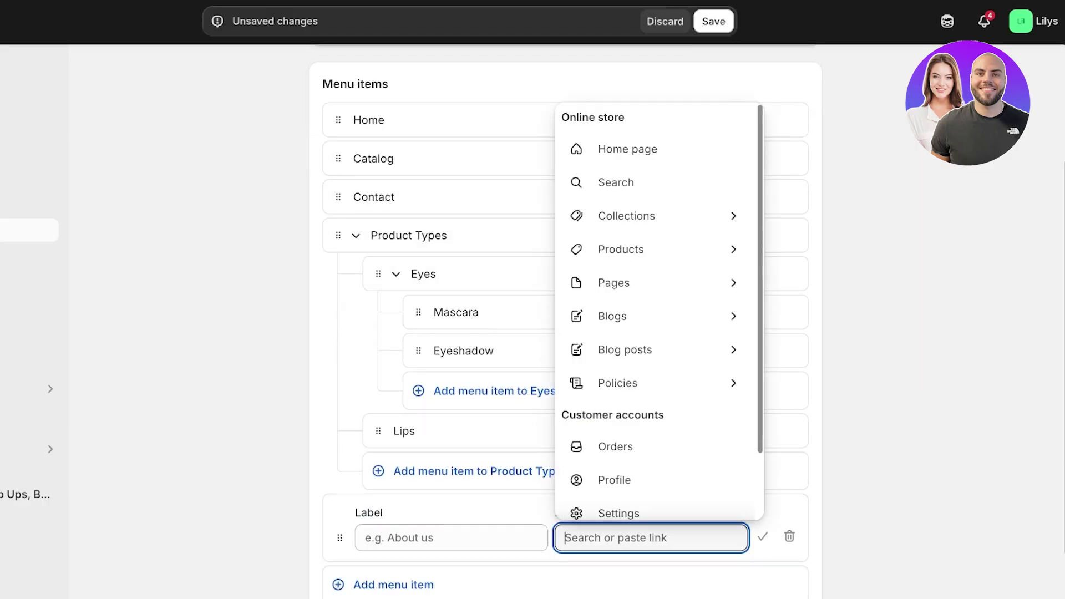
pyautogui.click(451, 537)
pyautogui.press('Tab')
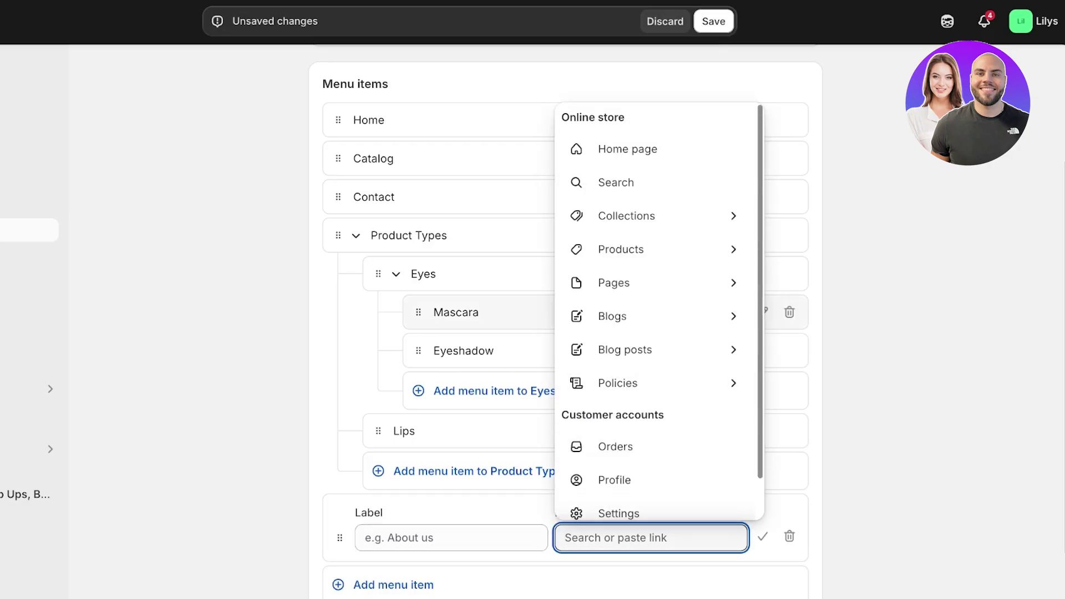
pyautogui.scroll(-1, 654, 388)
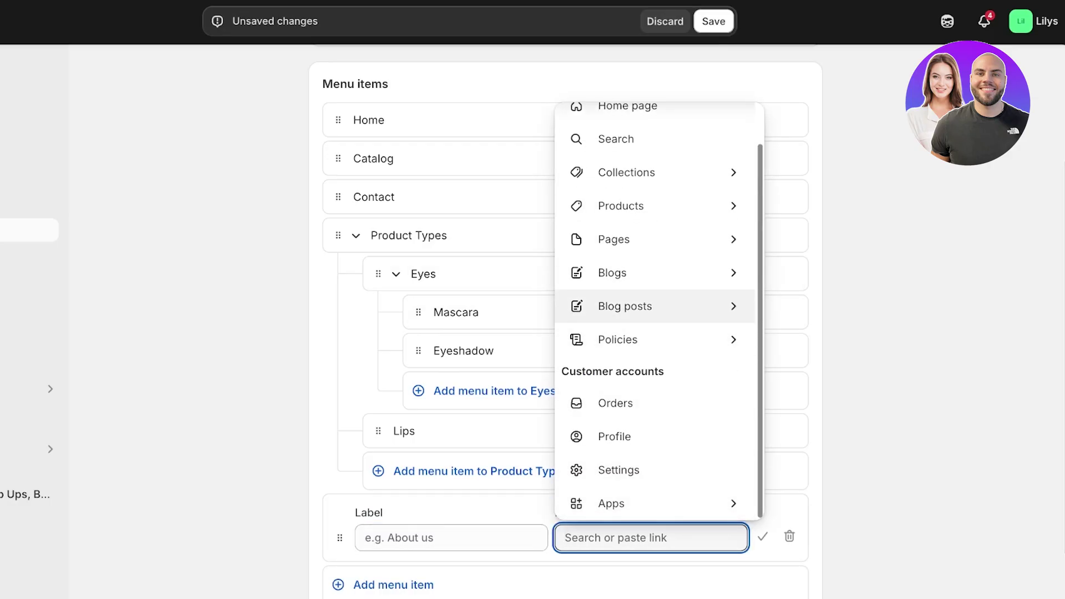
pyautogui.click(612, 272)
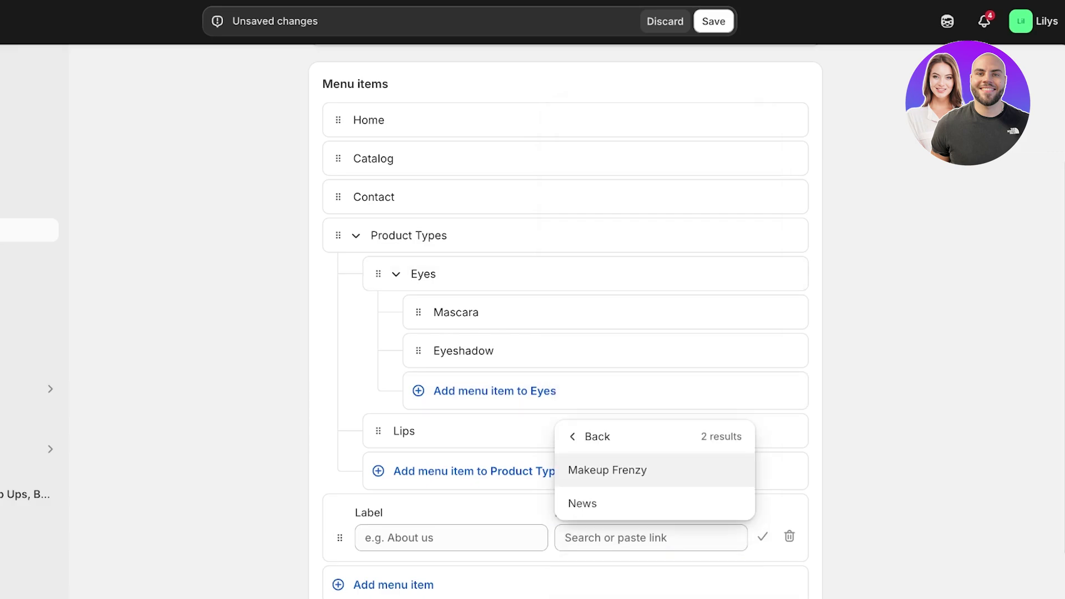
pyautogui.press('Return')
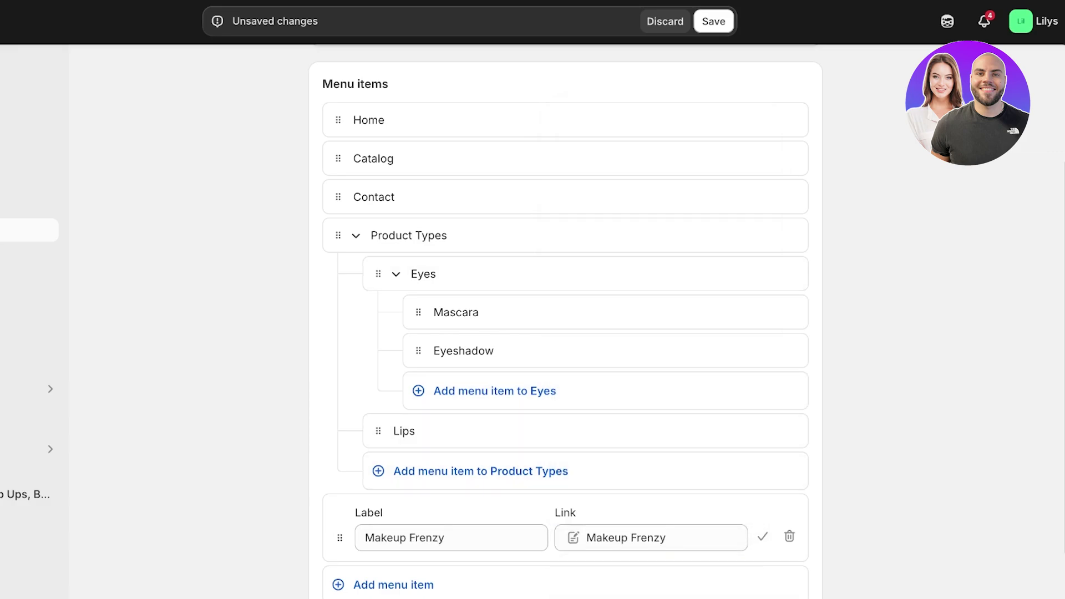
pyautogui.scroll(-1, 565, 322)
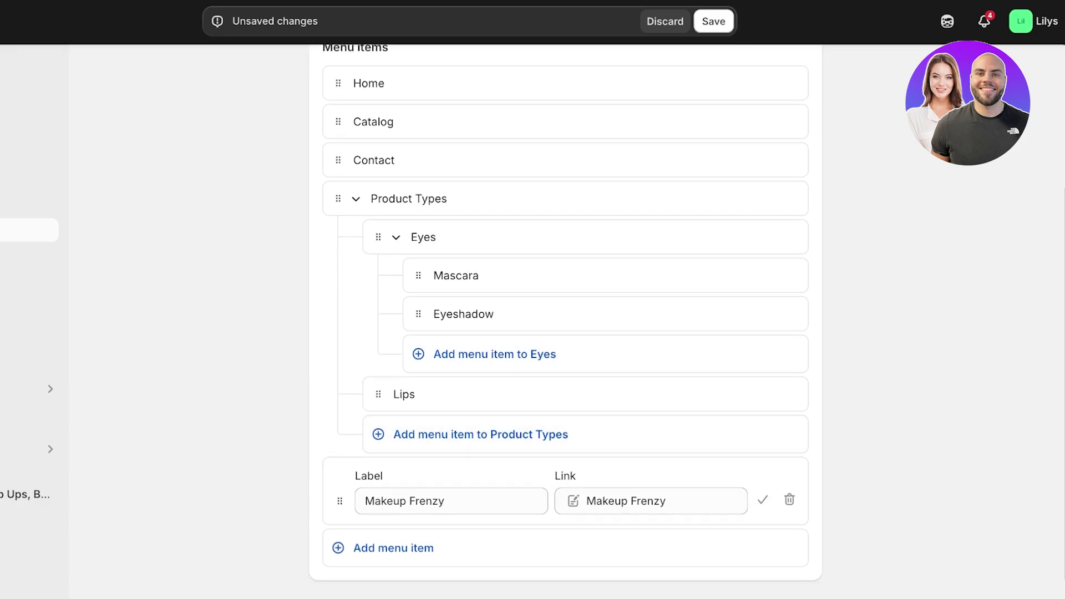
pyautogui.click(714, 21)
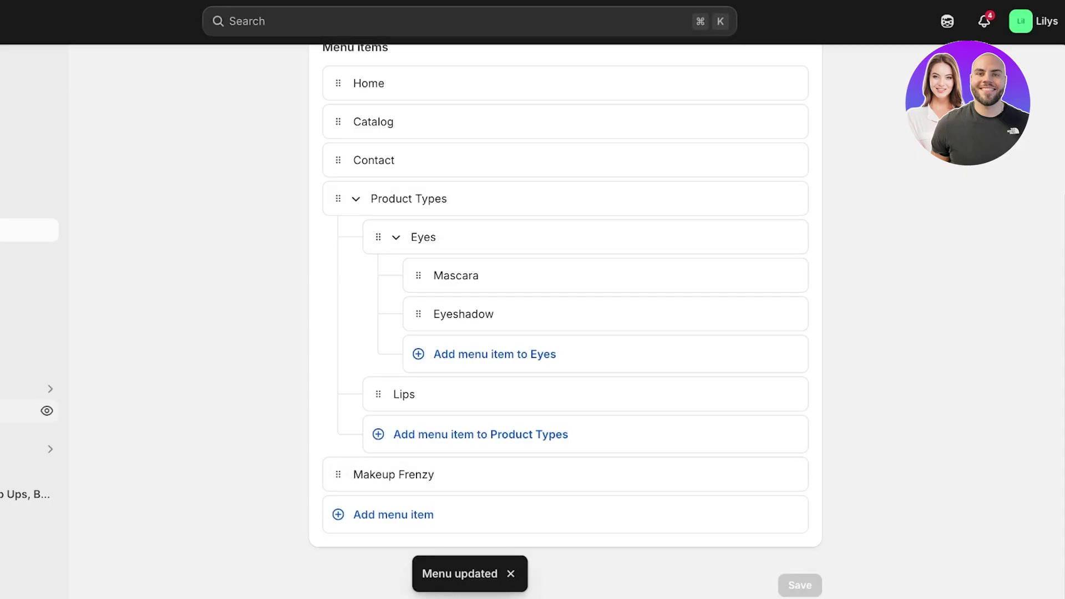
# - On the live store, follow the Makeup Frenzy header link and read 'The No-Makeup Makeup Look' article
pyautogui.click(47, 409)
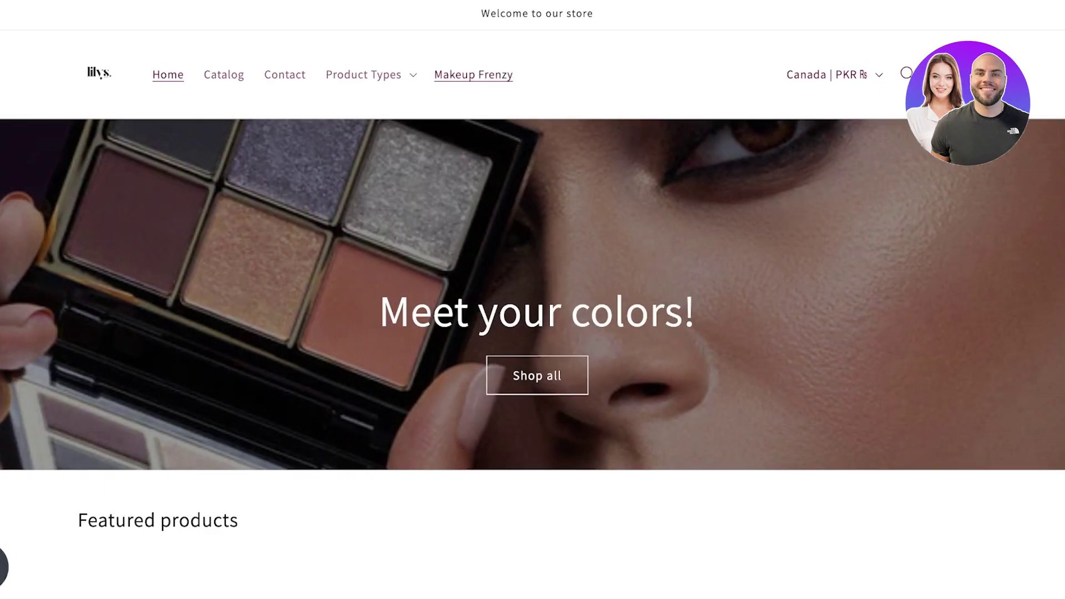
pyautogui.click(473, 75)
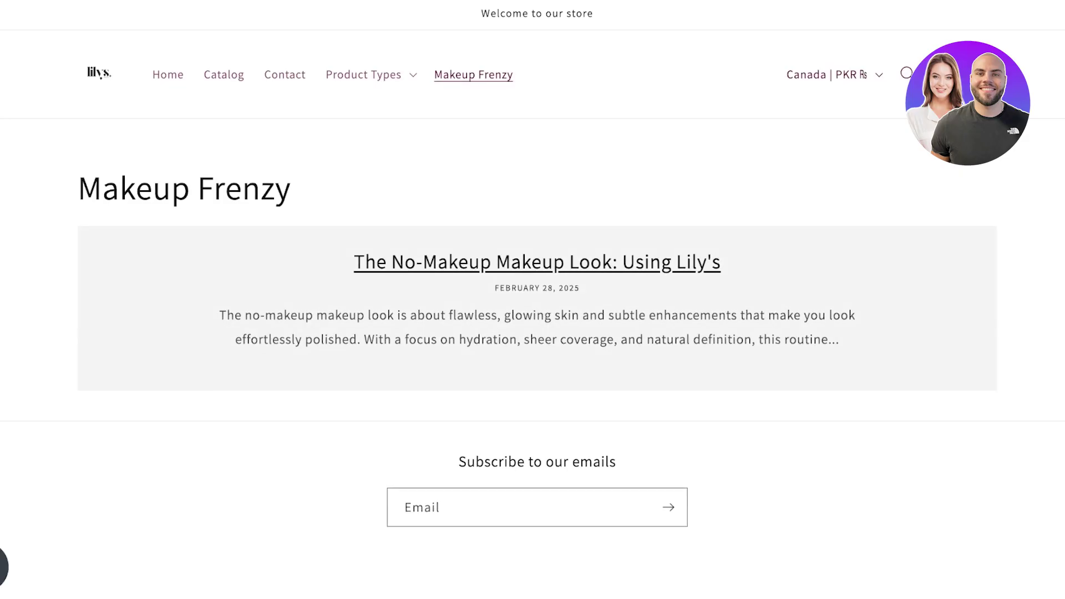
pyautogui.click(537, 262)
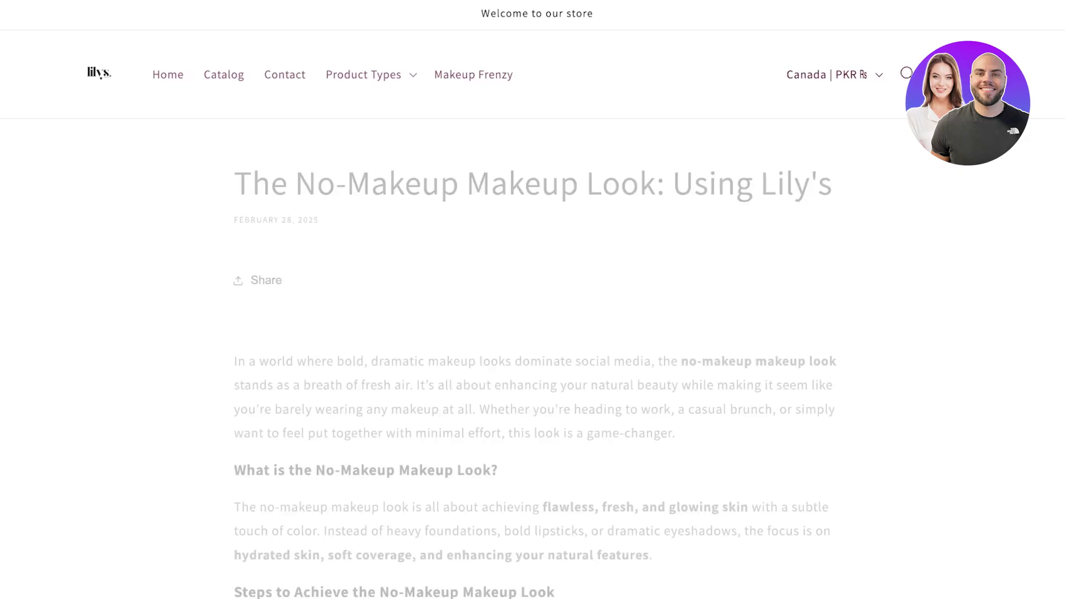
pyautogui.scroll(-3, 533, 300)
pyautogui.scroll(-20, 533, 300)
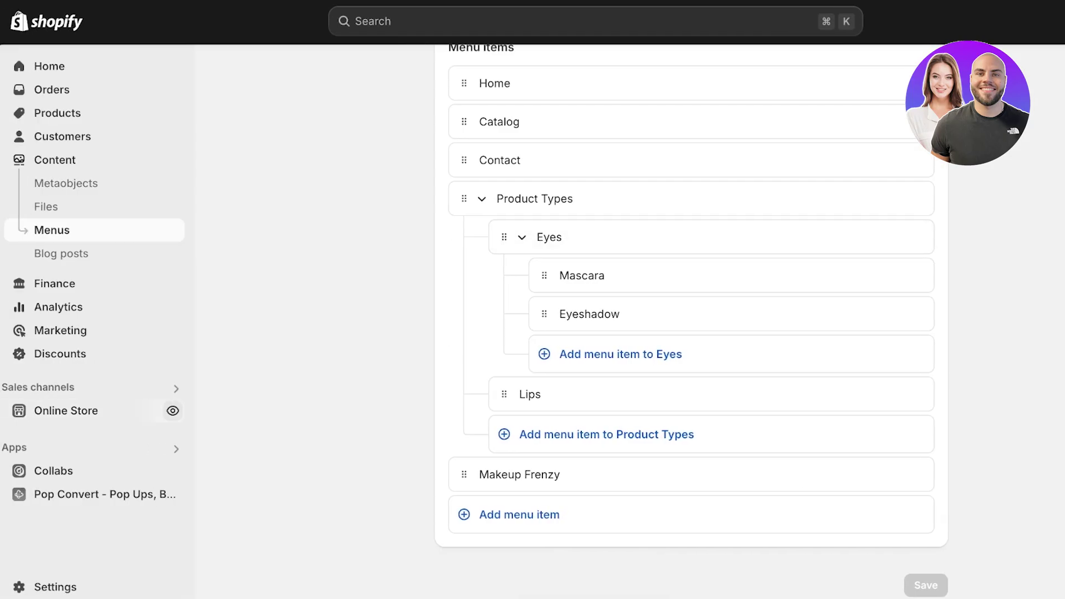
# - Pass through the Finance and Online Store Themes pages, then return to the Home dashboard
pyautogui.scroll(4, 690, 333)
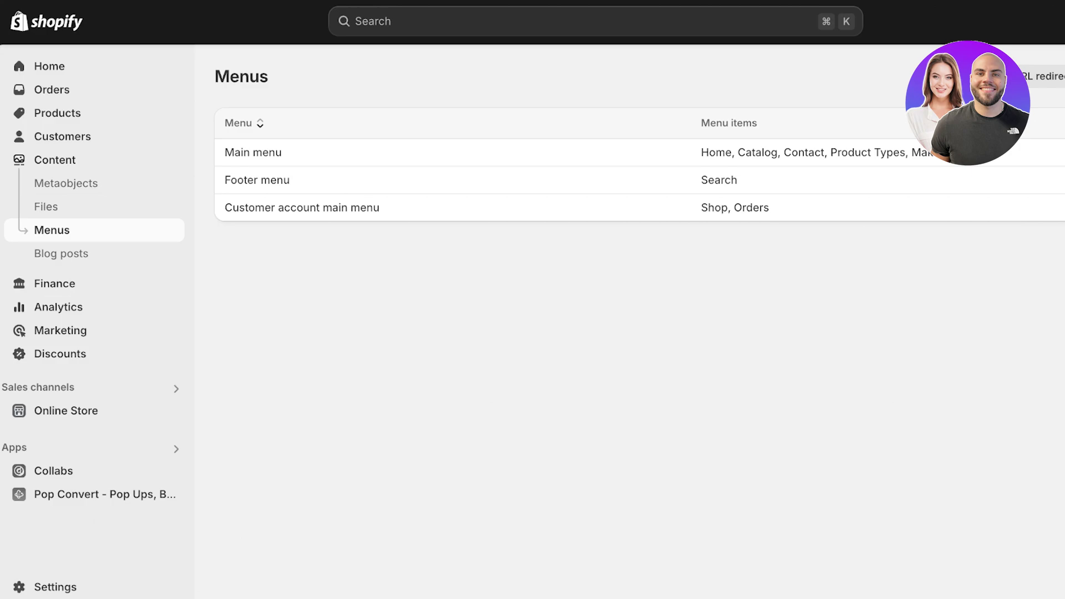
pyautogui.click(55, 283)
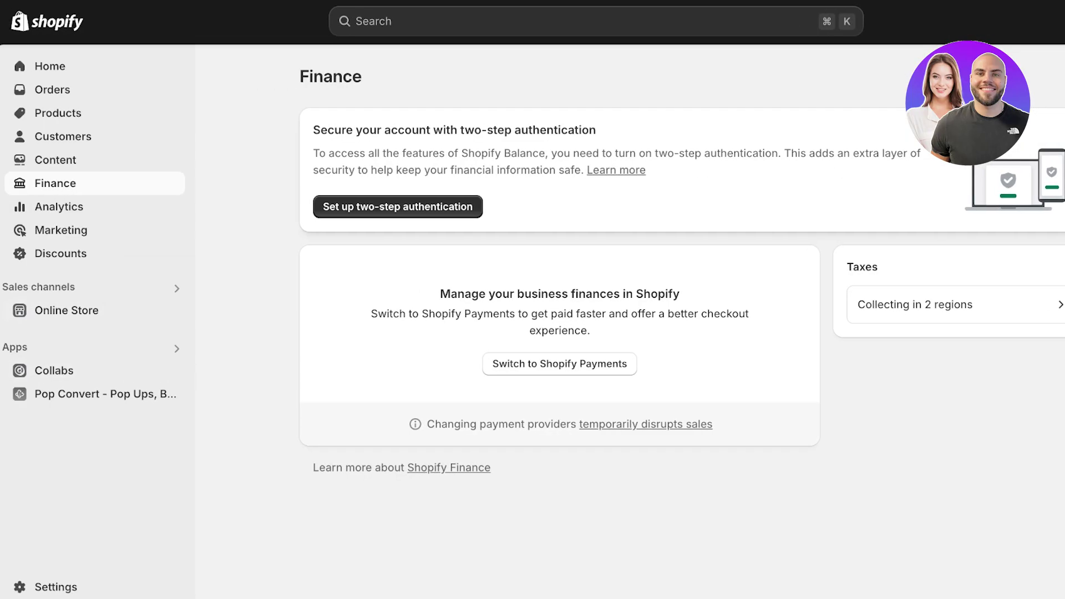
pyautogui.click(67, 311)
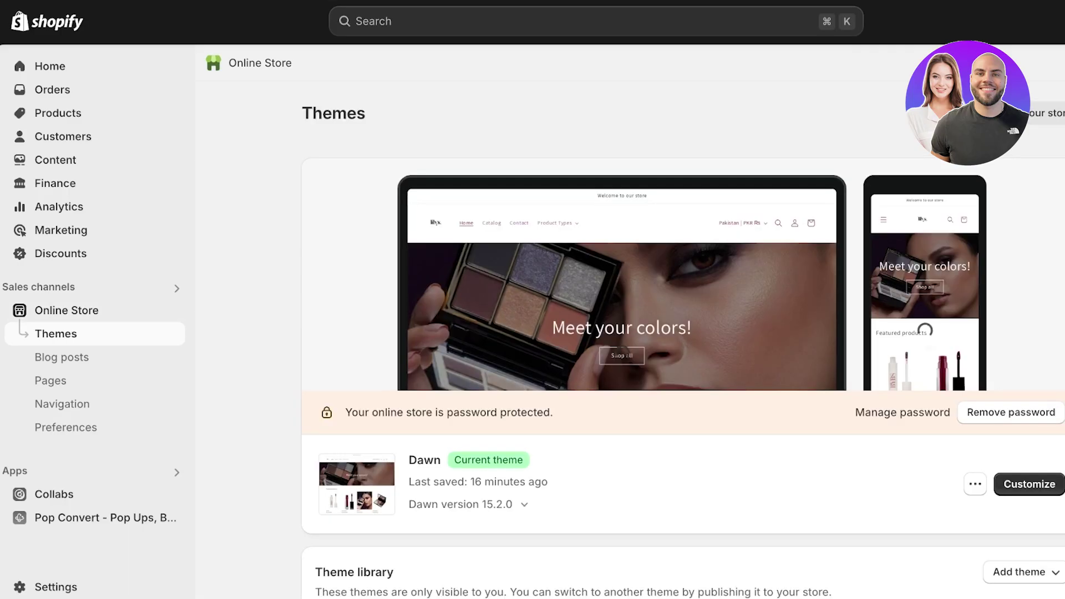
pyautogui.scroll(-9, 635, 327)
pyautogui.scroll(9, 634, 327)
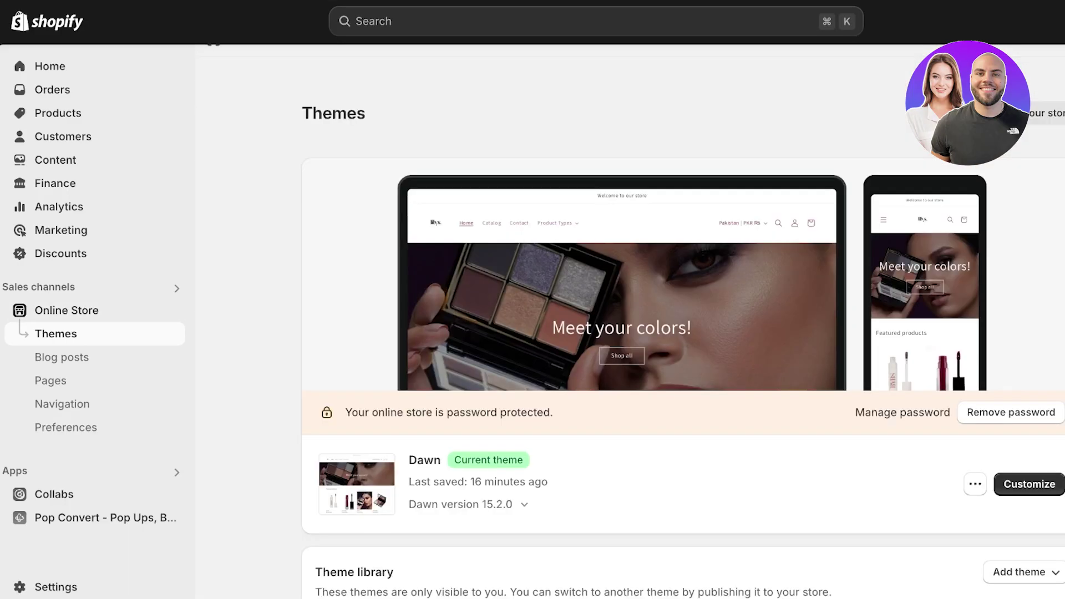
pyautogui.click(50, 66)
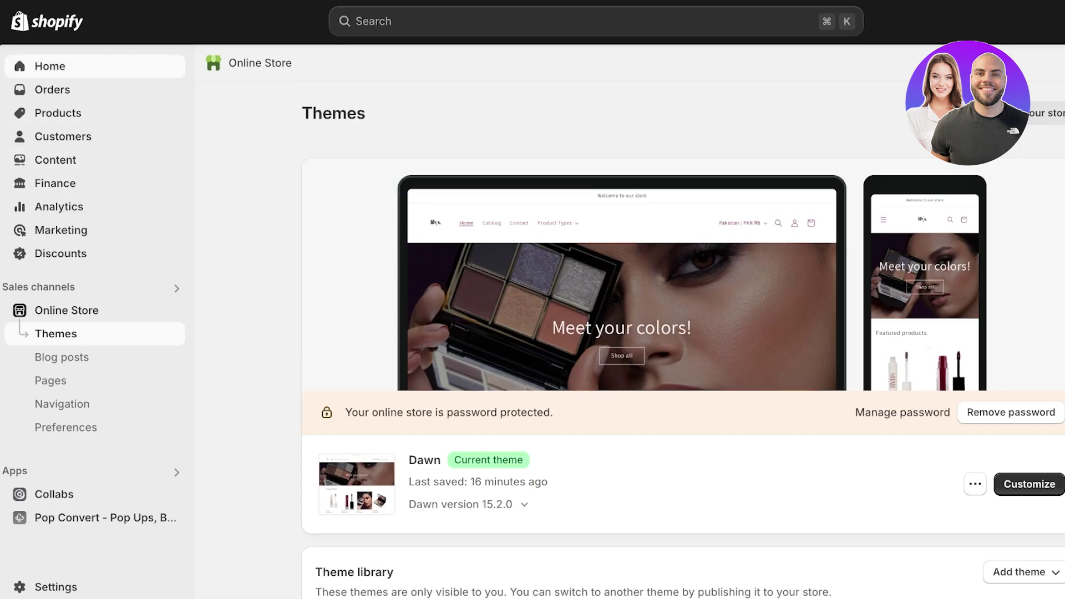